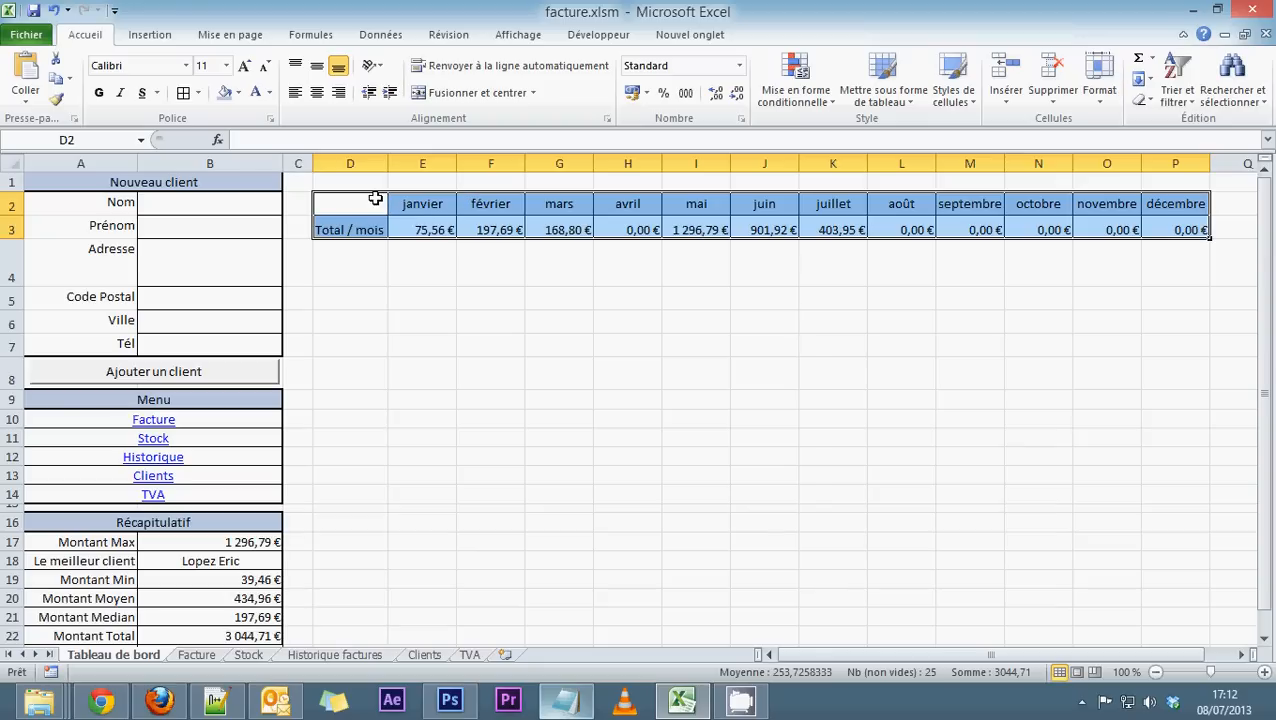
Insert a basic 2D line chart from the monthly totals in D2:P3.
left_click_drag(375, 199, 1175, 217)
left_click(160, 35)
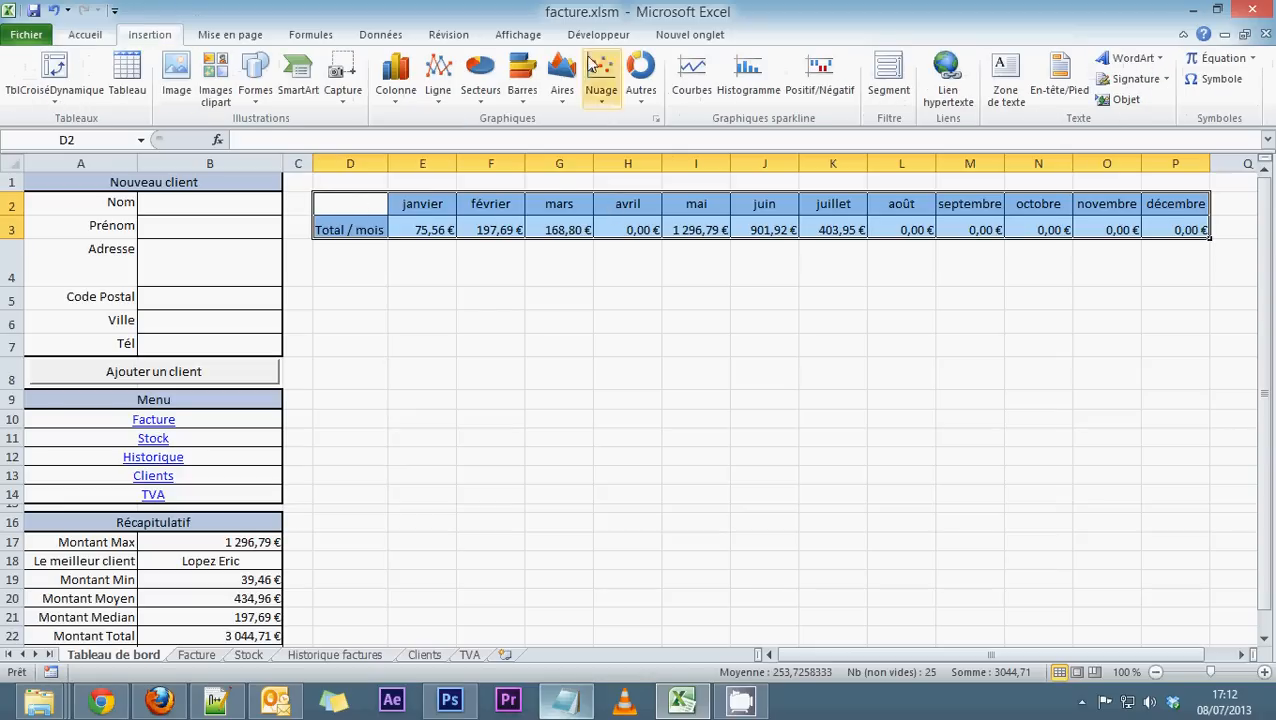
left_click(440, 90)
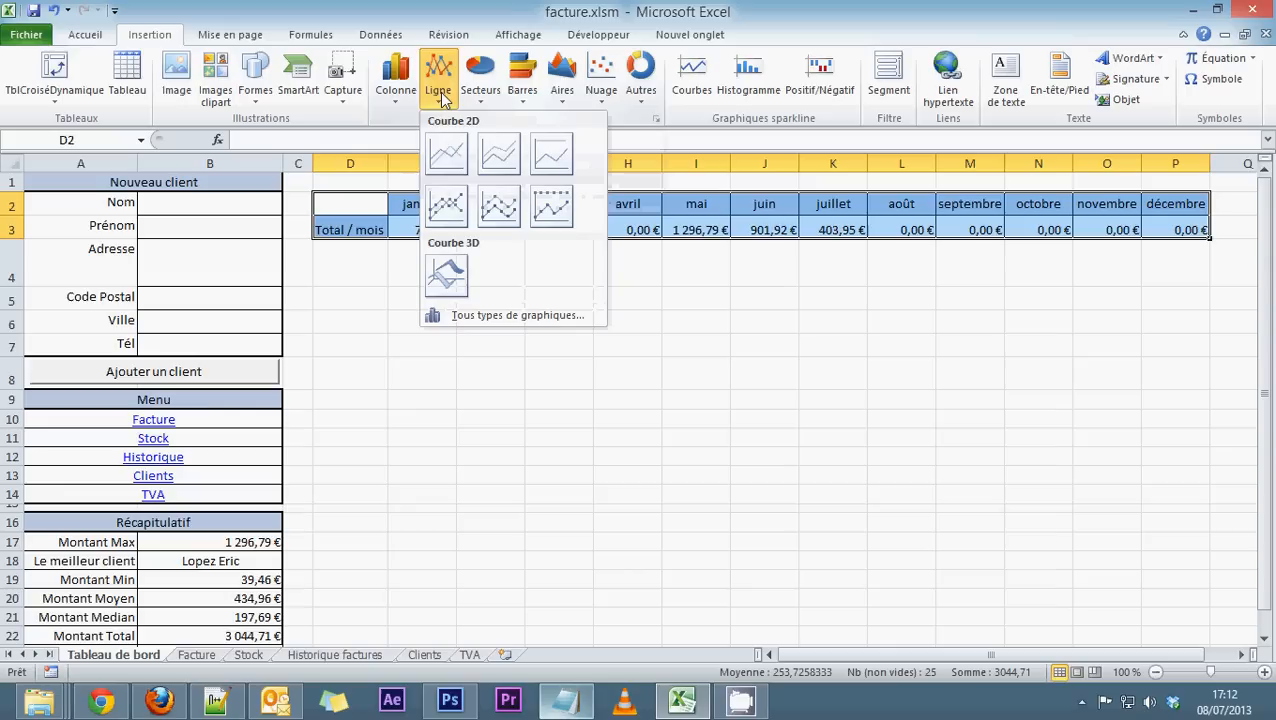
left_click(446, 155)
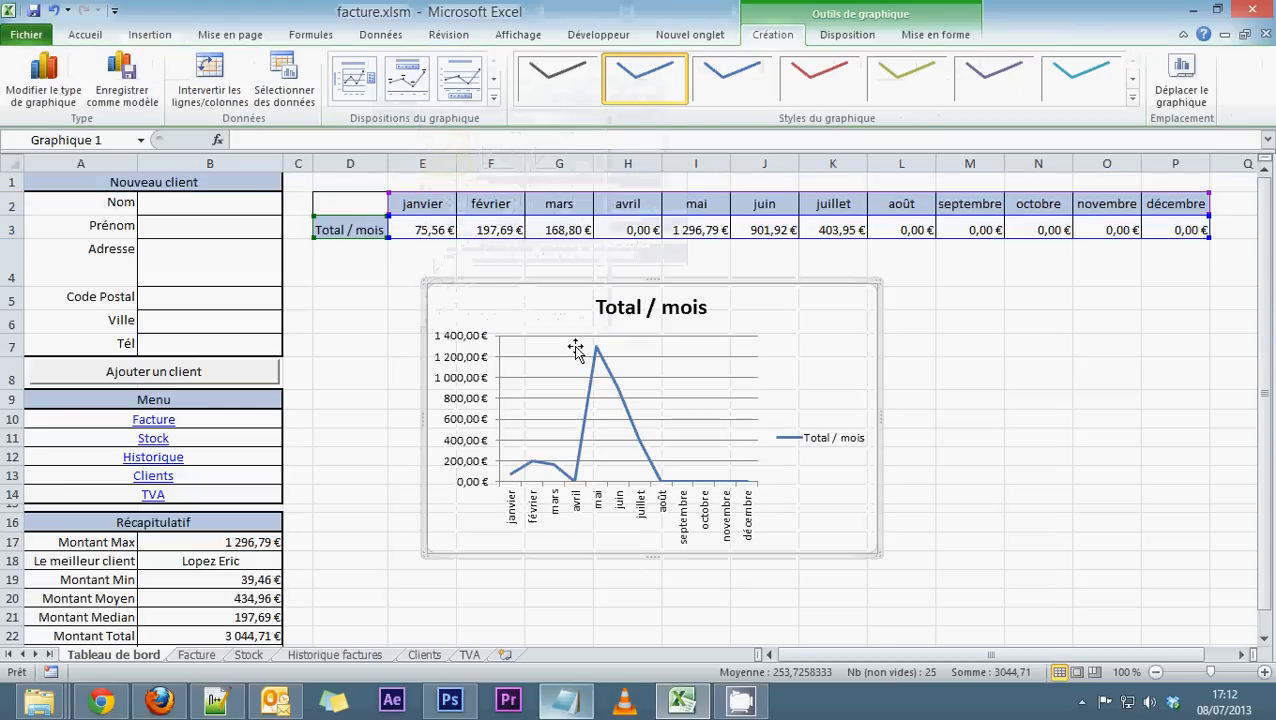
Place the chart directly below the monthly table, widen it to the table's width and reduce its height to about row 8.
left_click_drag(496, 299, 384, 262)
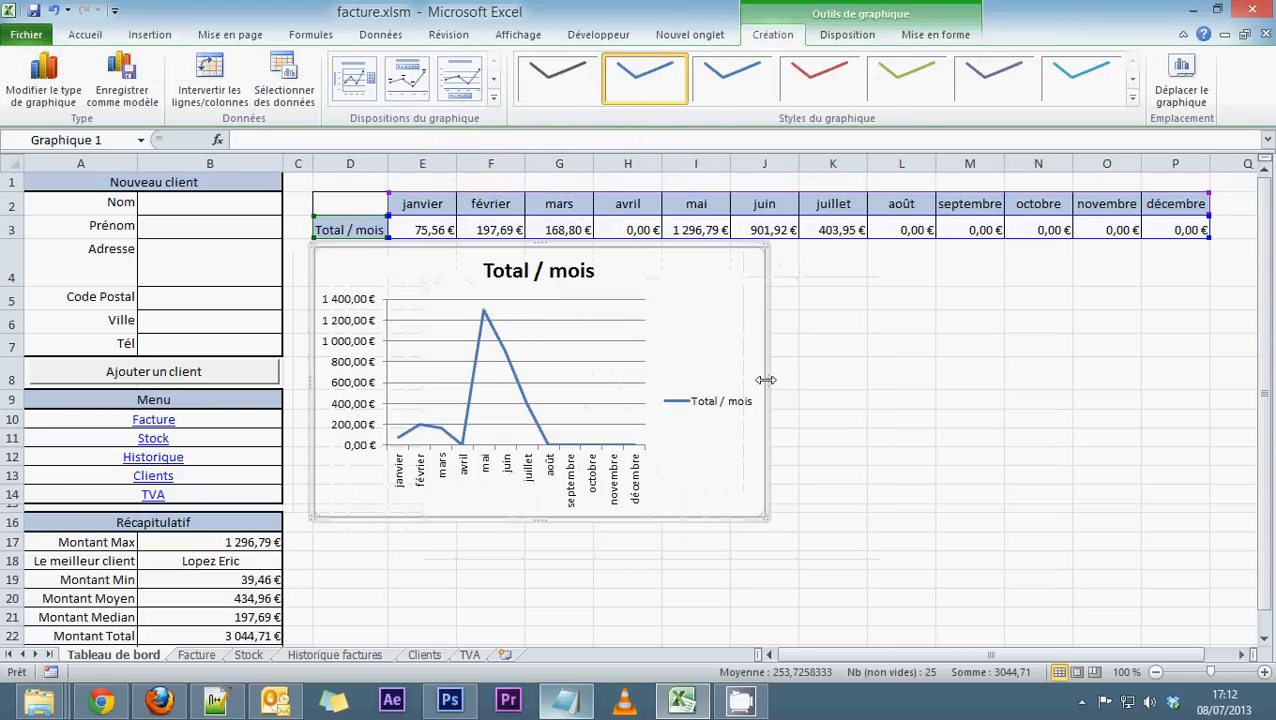
left_click_drag(765, 381, 1210, 370)
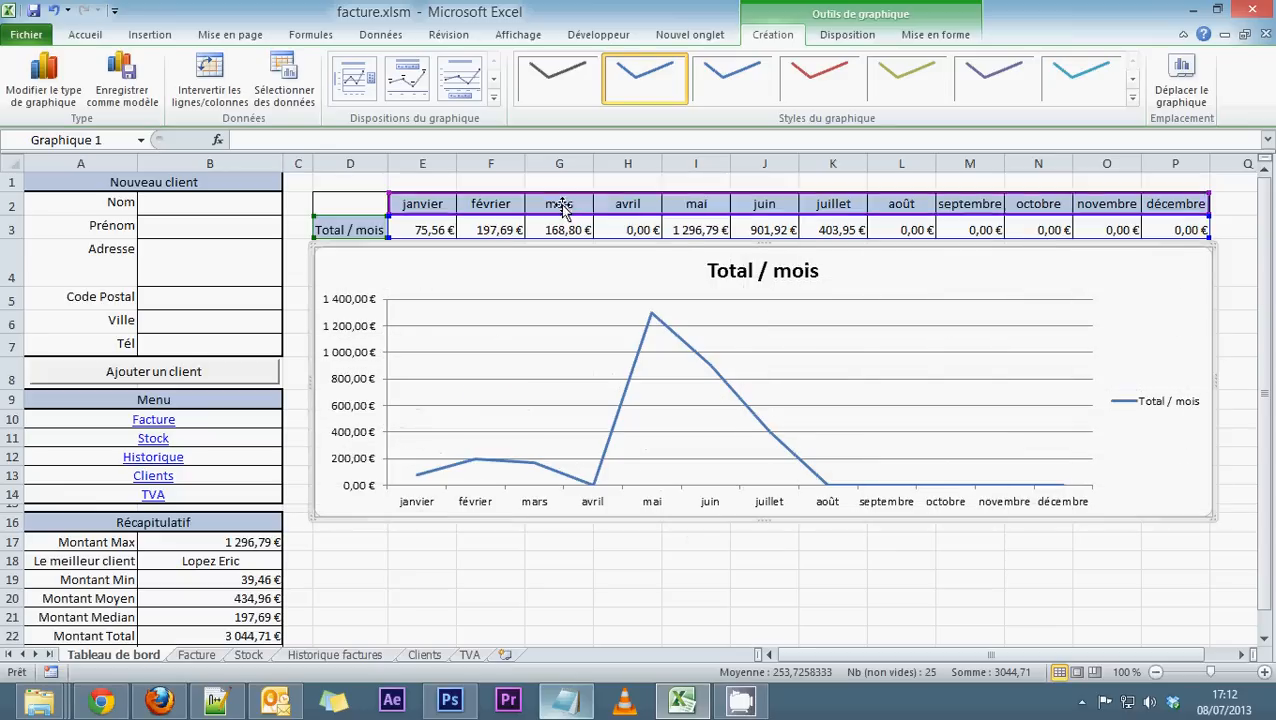
left_click_drag(763, 520, 763, 393)
Delete the chart's legend and widen the chart slightly so its months line up with the table columns.
left_click(1155, 345)
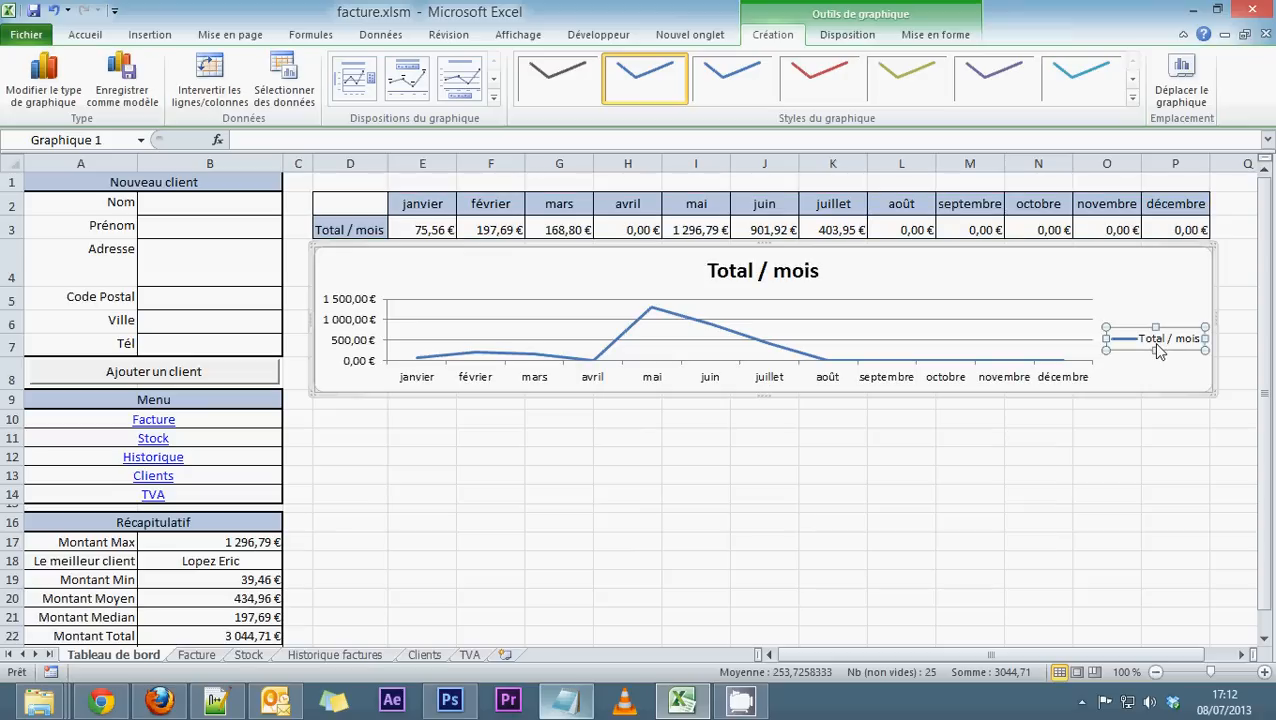
key("Delete")
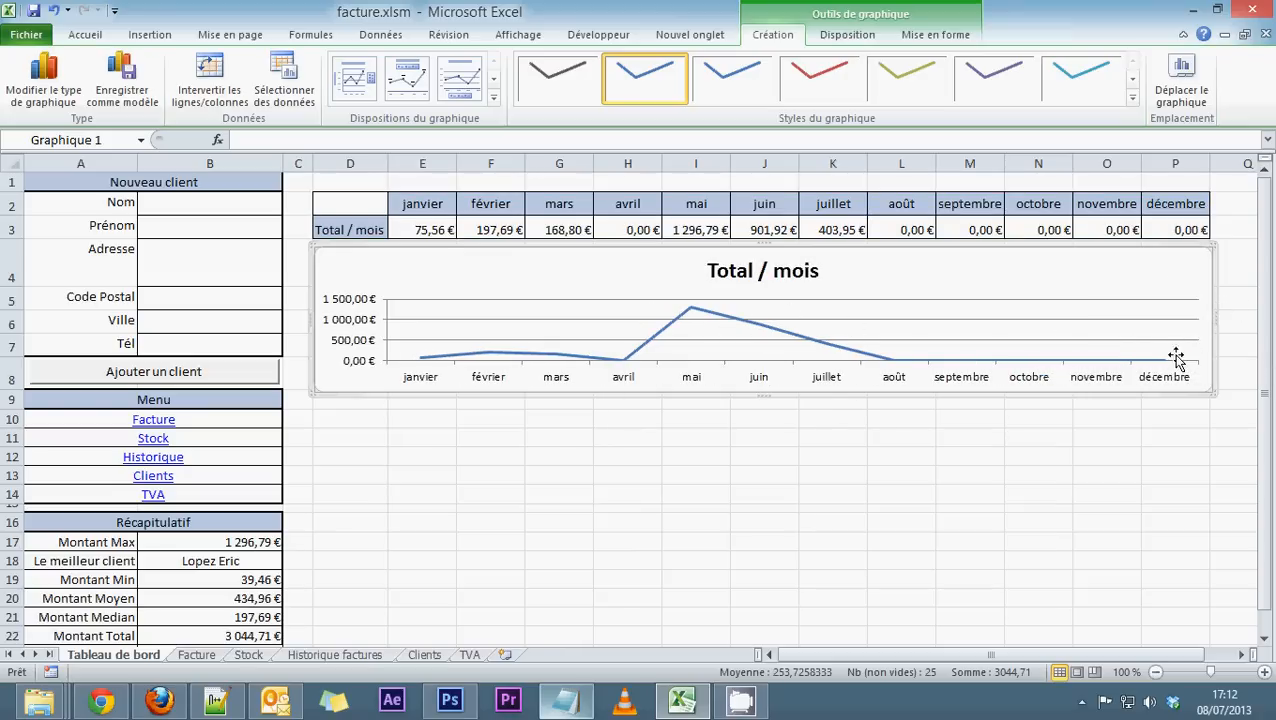
left_click_drag(1210, 316, 1224, 313)
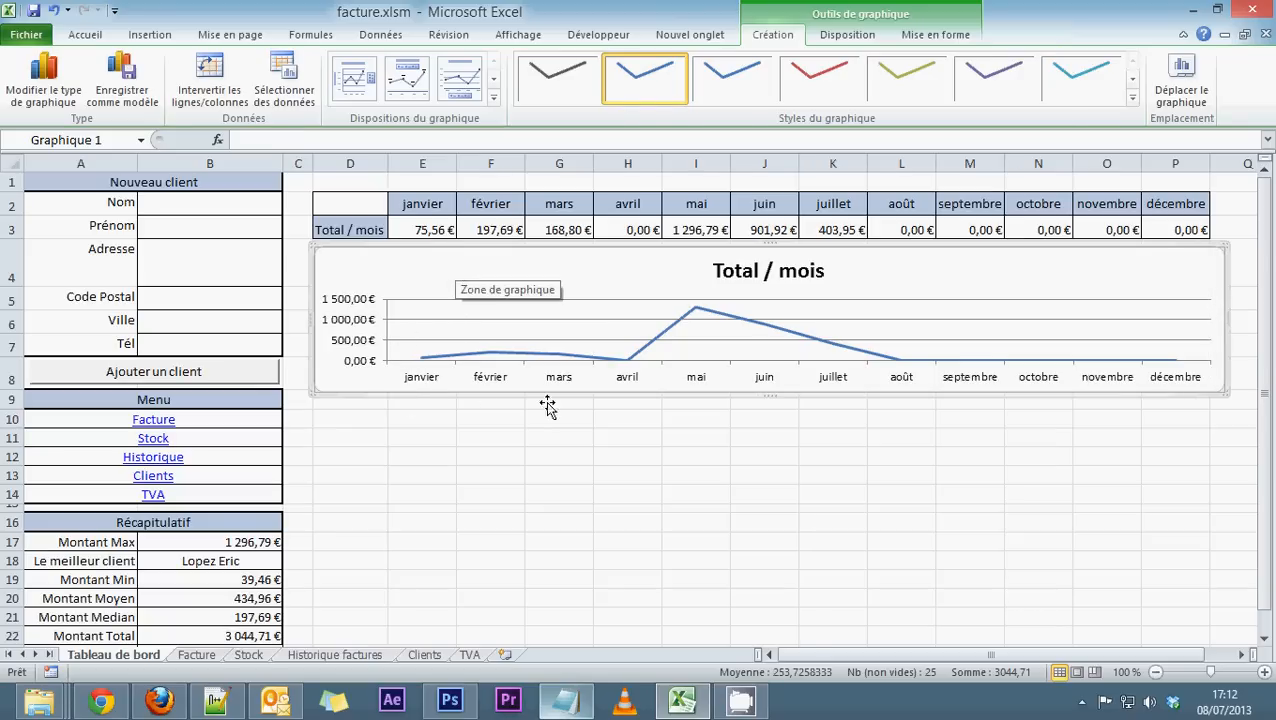
left_click(652, 541)
Format the Total / mois data series with a smoothed line (Lissage).
left_click(622, 394)
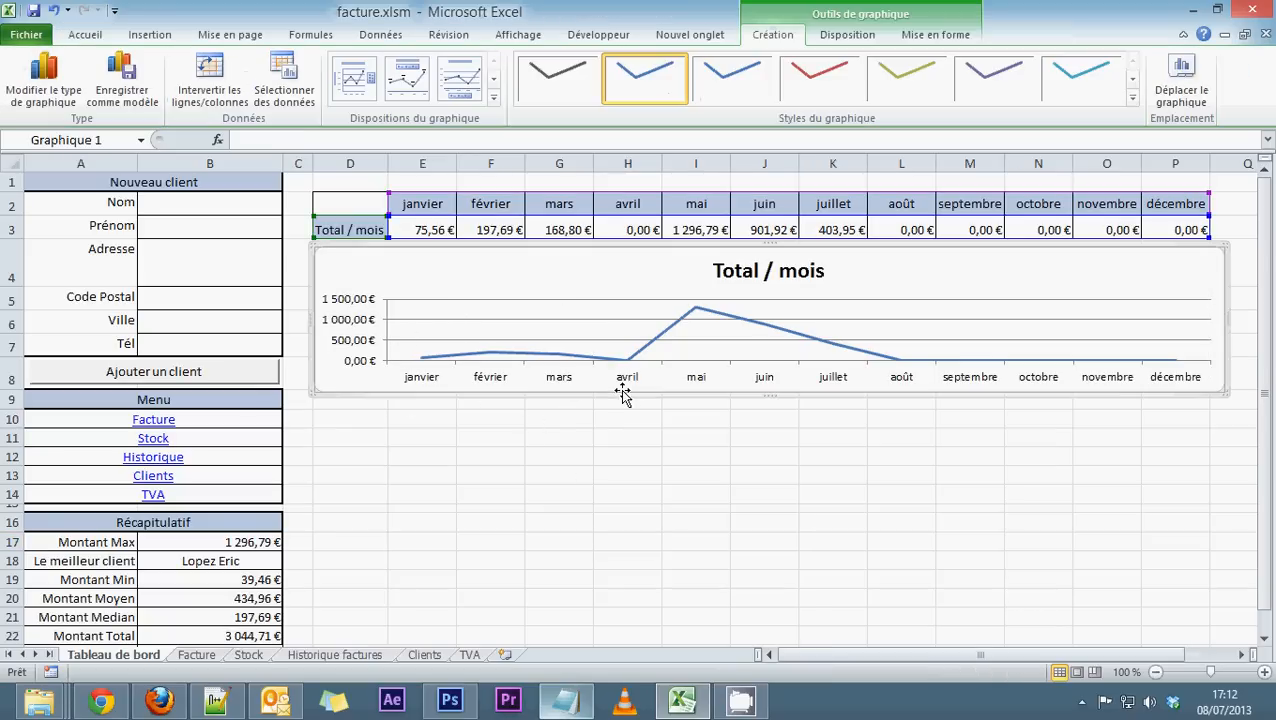
left_click(652, 343)
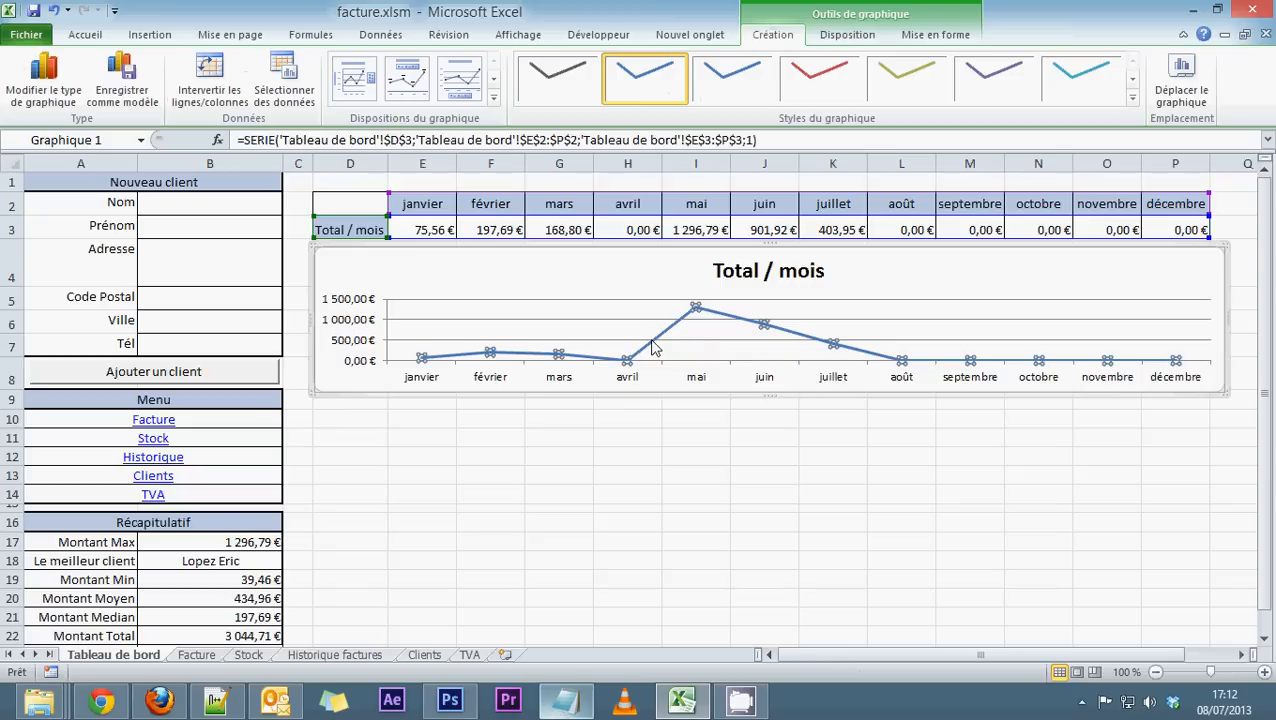
mouse_move(666, 338)
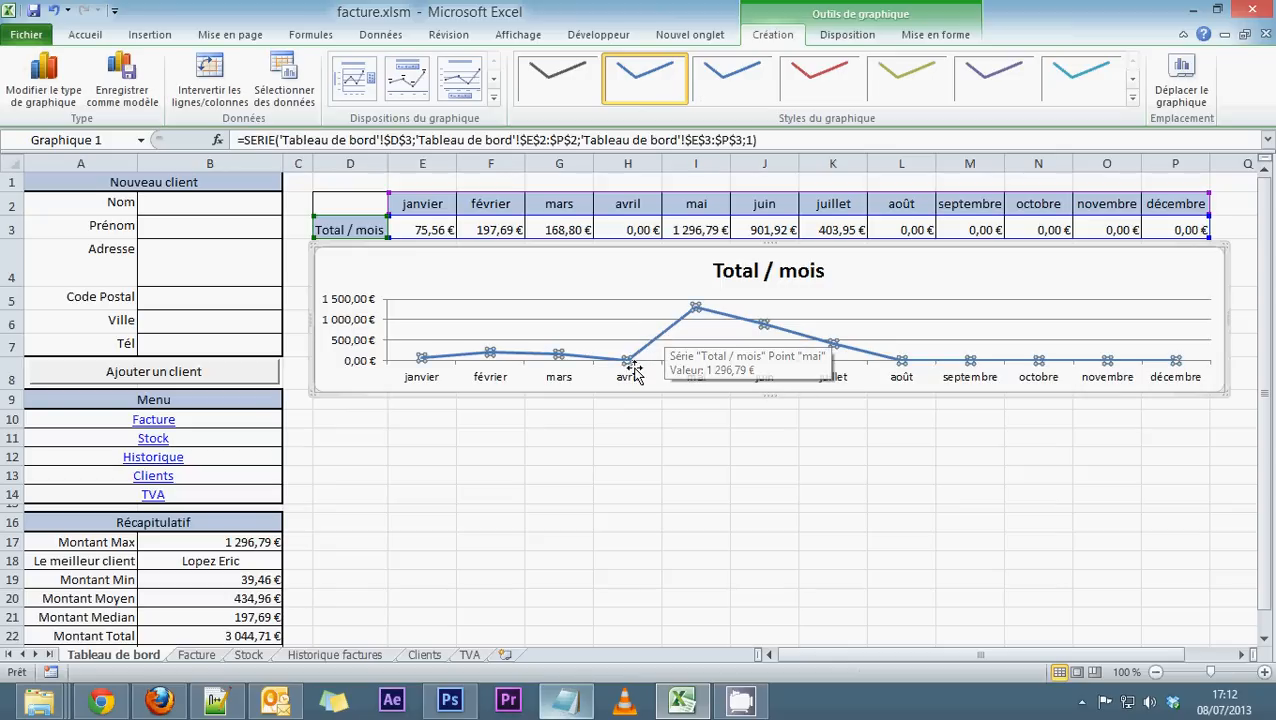
right_click(710, 310)
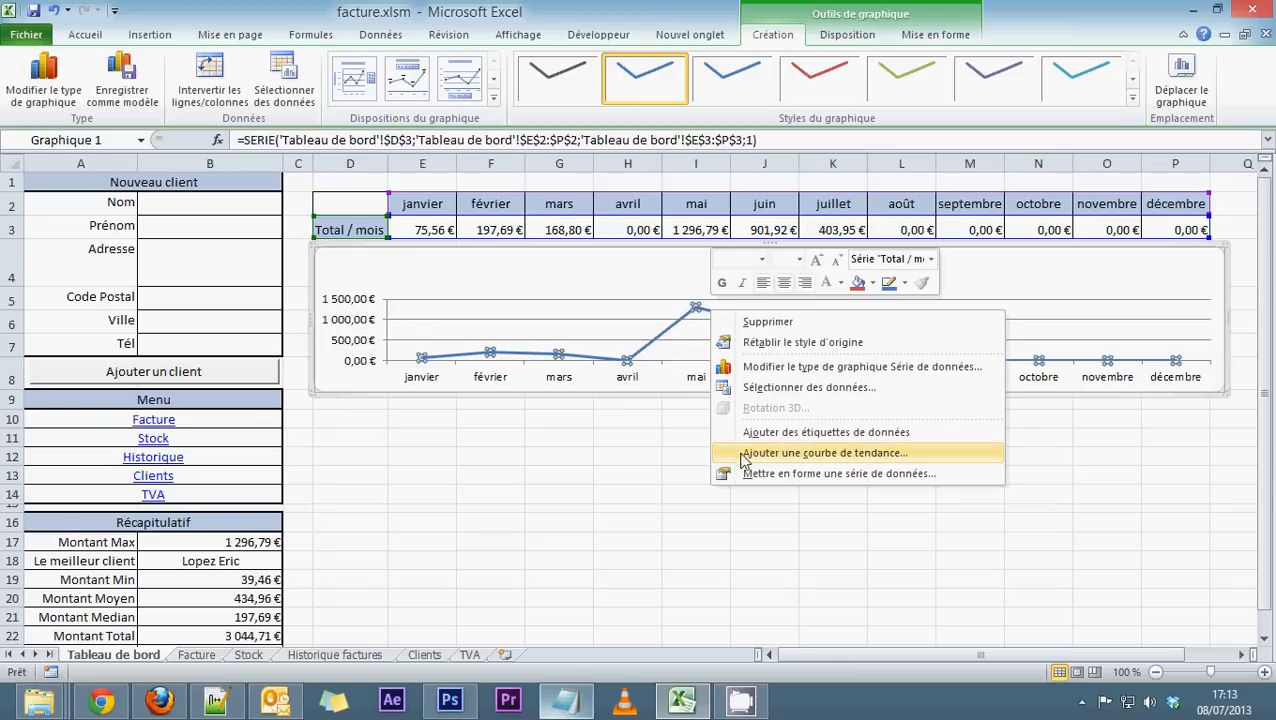
left_click(800, 482)
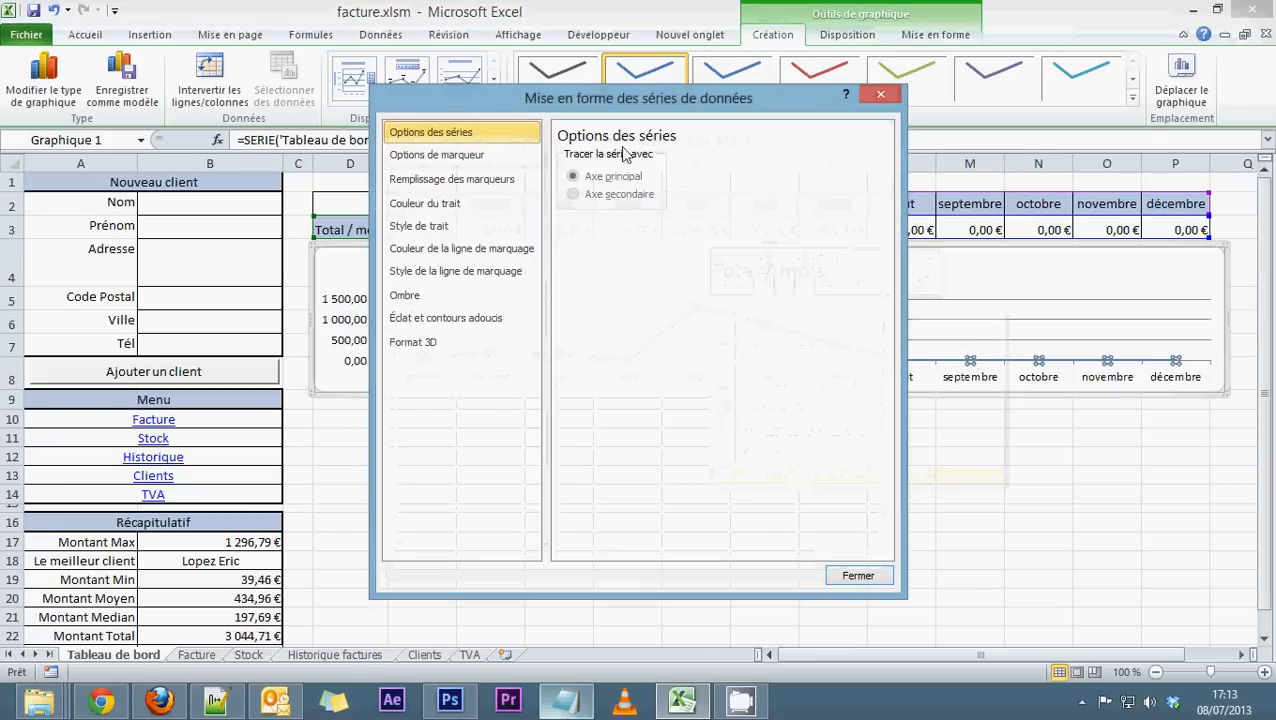
left_click(416, 228)
left_click_drag(572, 100, 825, 131)
left_click(807, 302)
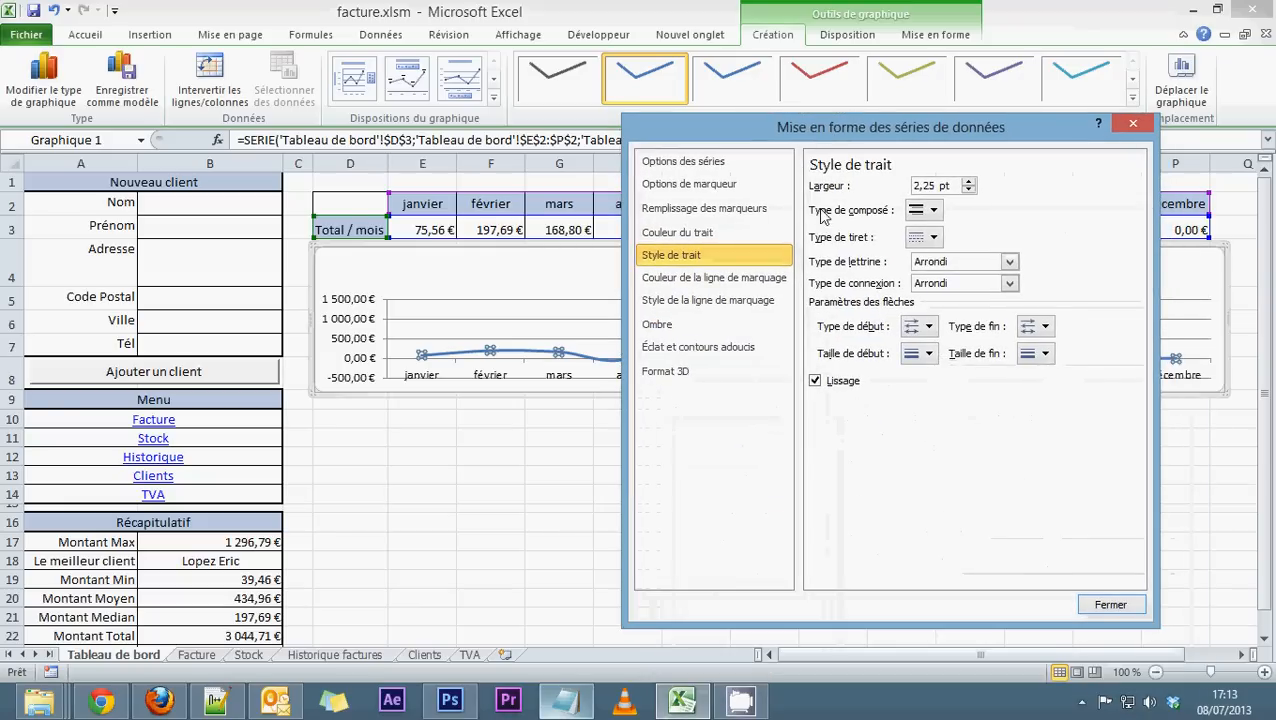
Give the series line a gradient colour (Trait dégradé) and set its first gradient stop to standard green.
left_click(698, 236)
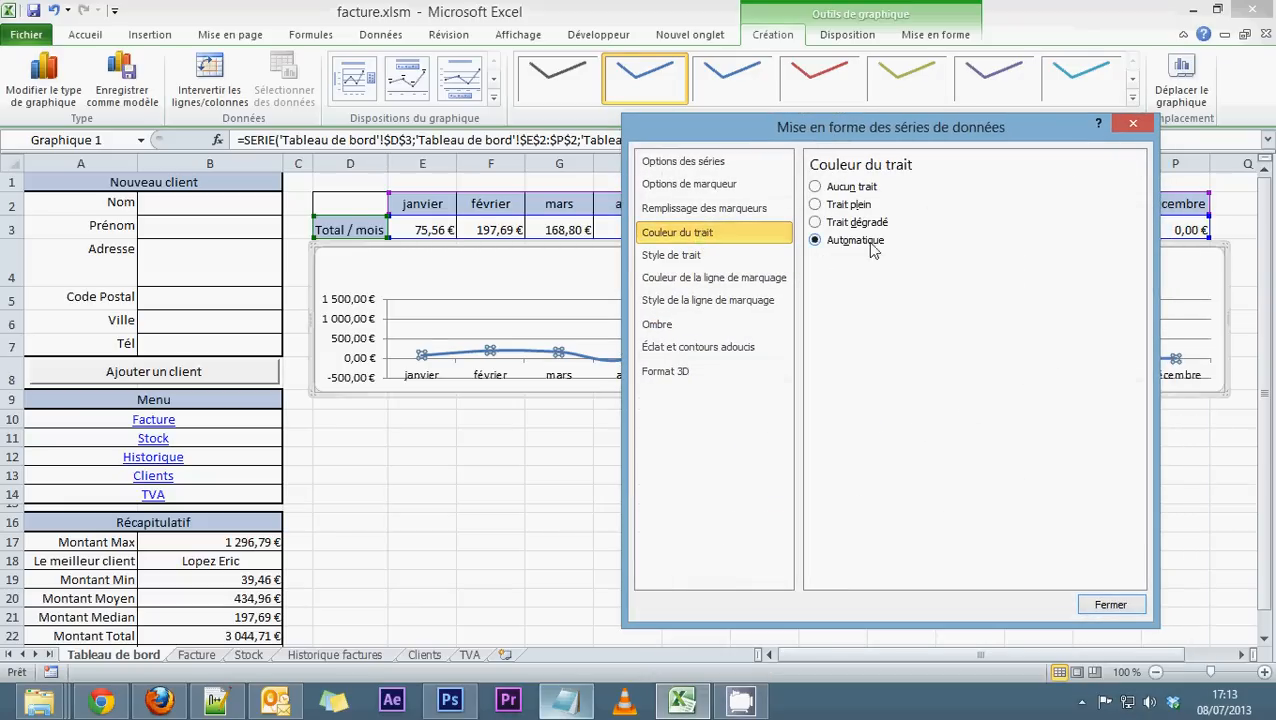
left_click(845, 224)
left_click_drag(945, 127, 300, 126)
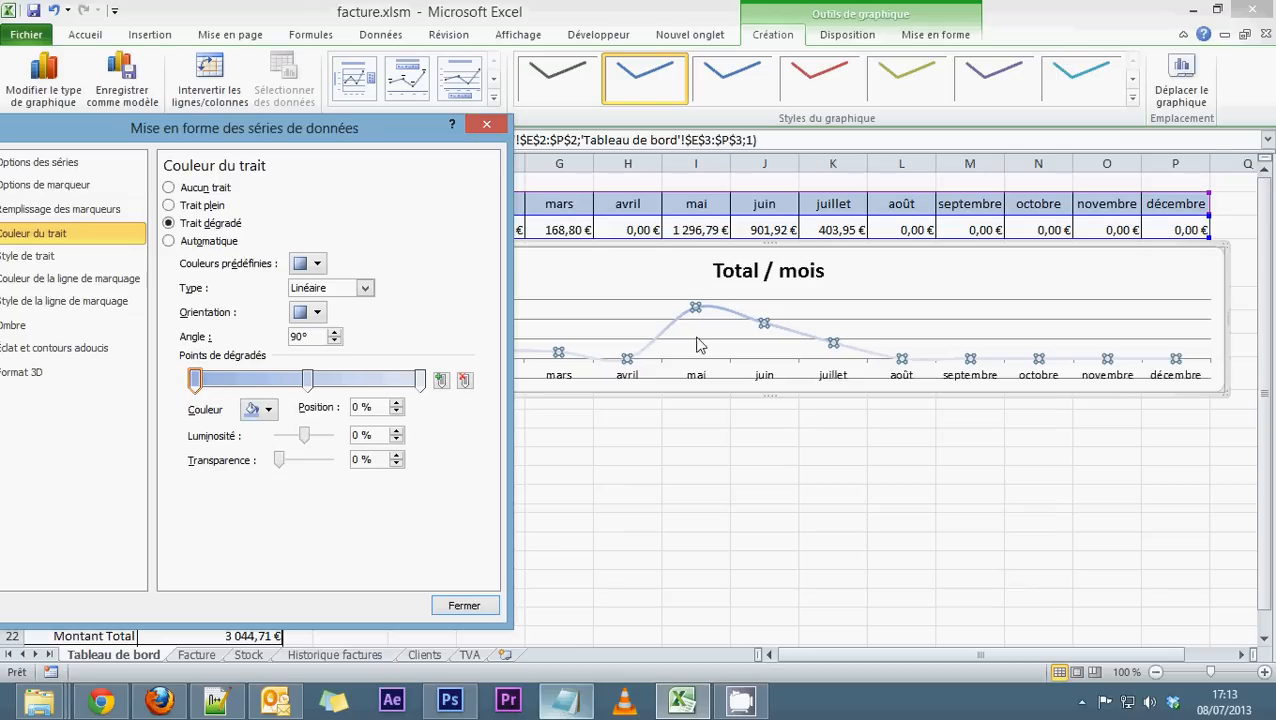
left_click(268, 410)
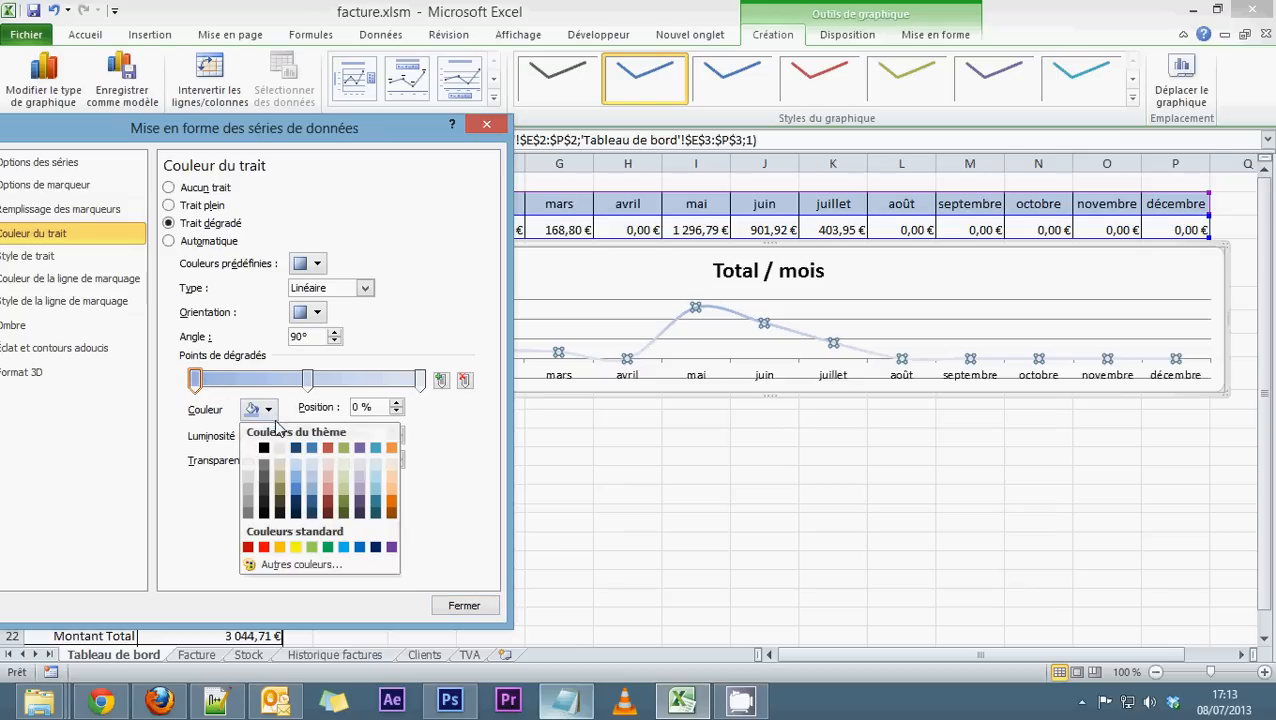
left_click(328, 547)
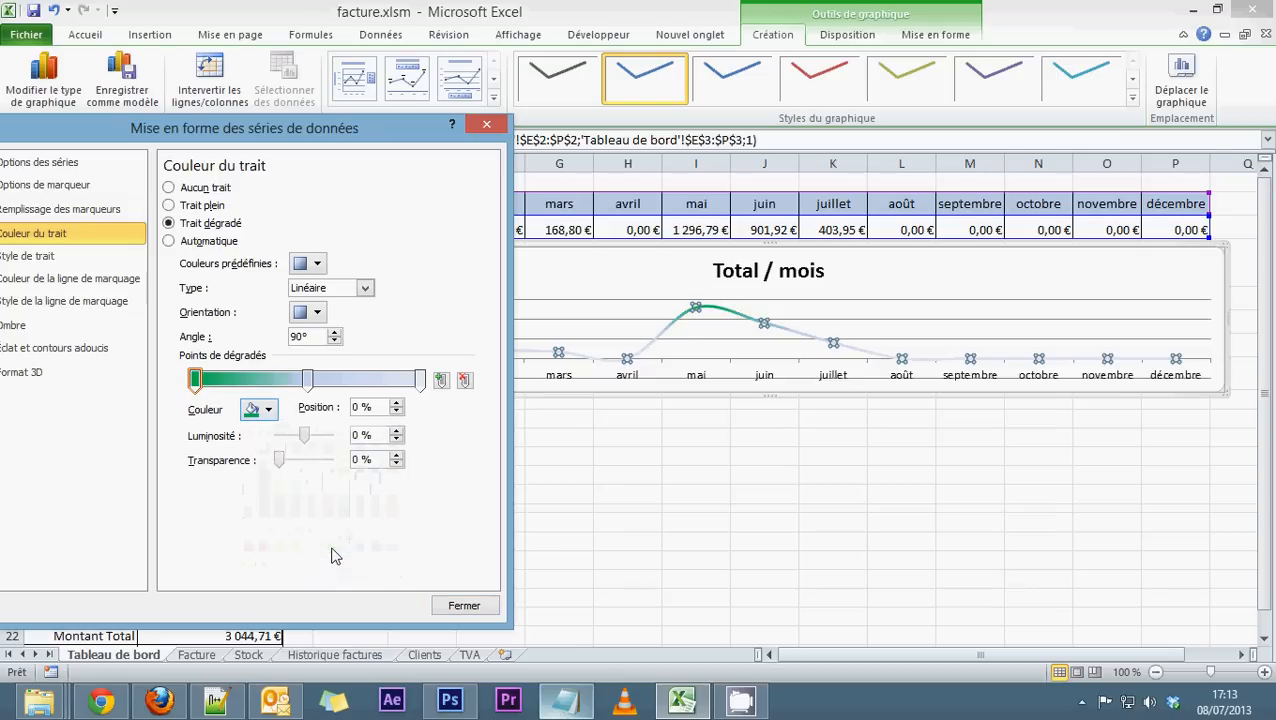
Set the gradient's 50 % stop to standard light blue and its 100 % stop to red, and close the series formatting.
left_click(308, 382)
left_click(268, 410)
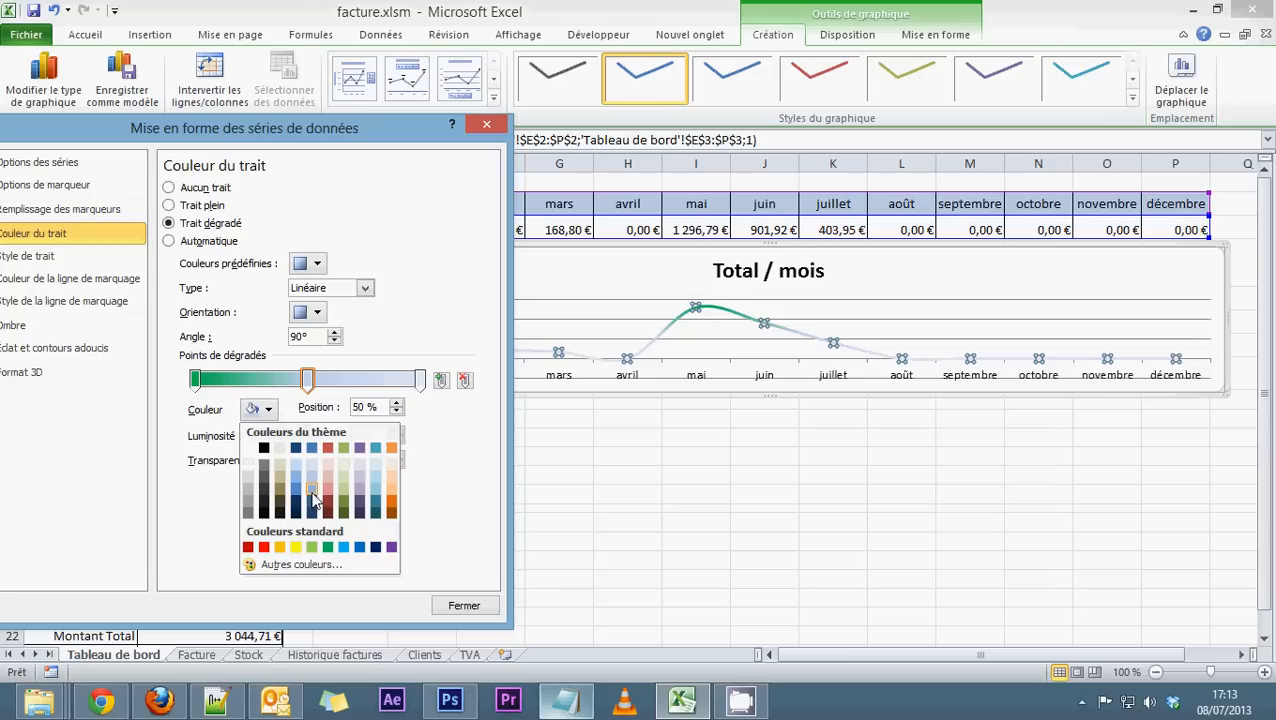
left_click(343, 547)
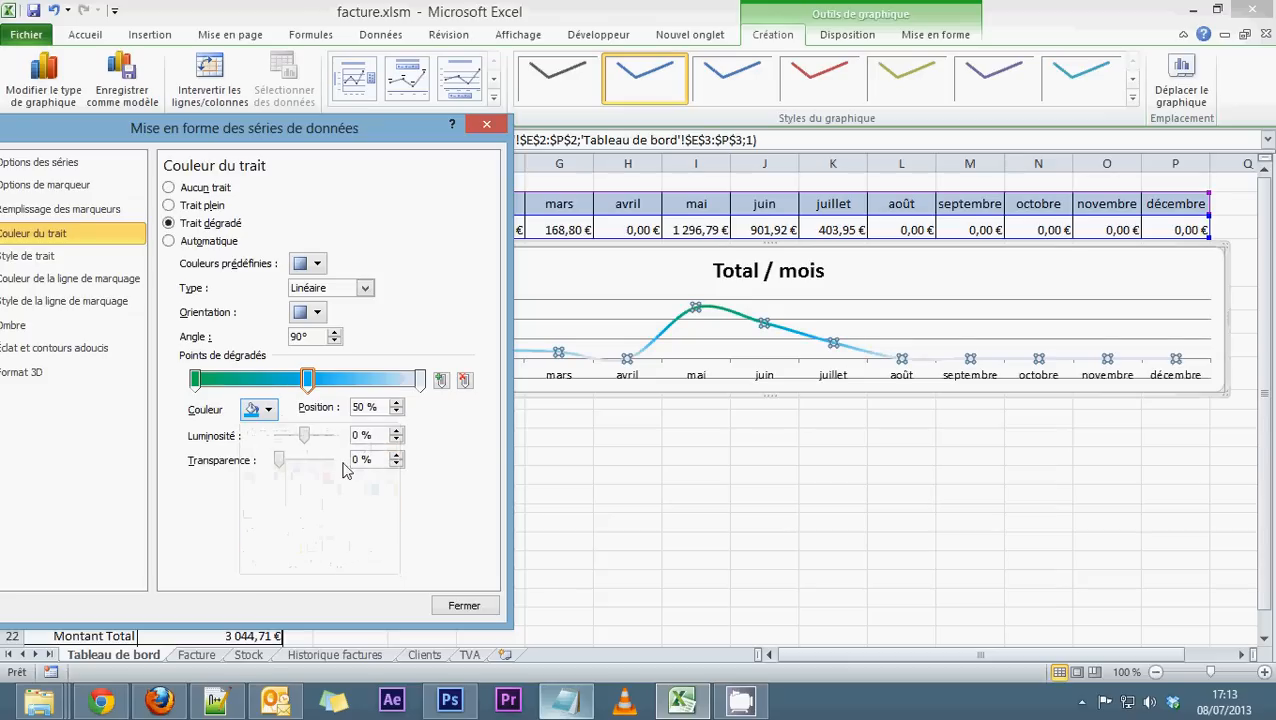
left_click(419, 379)
left_click(265, 409)
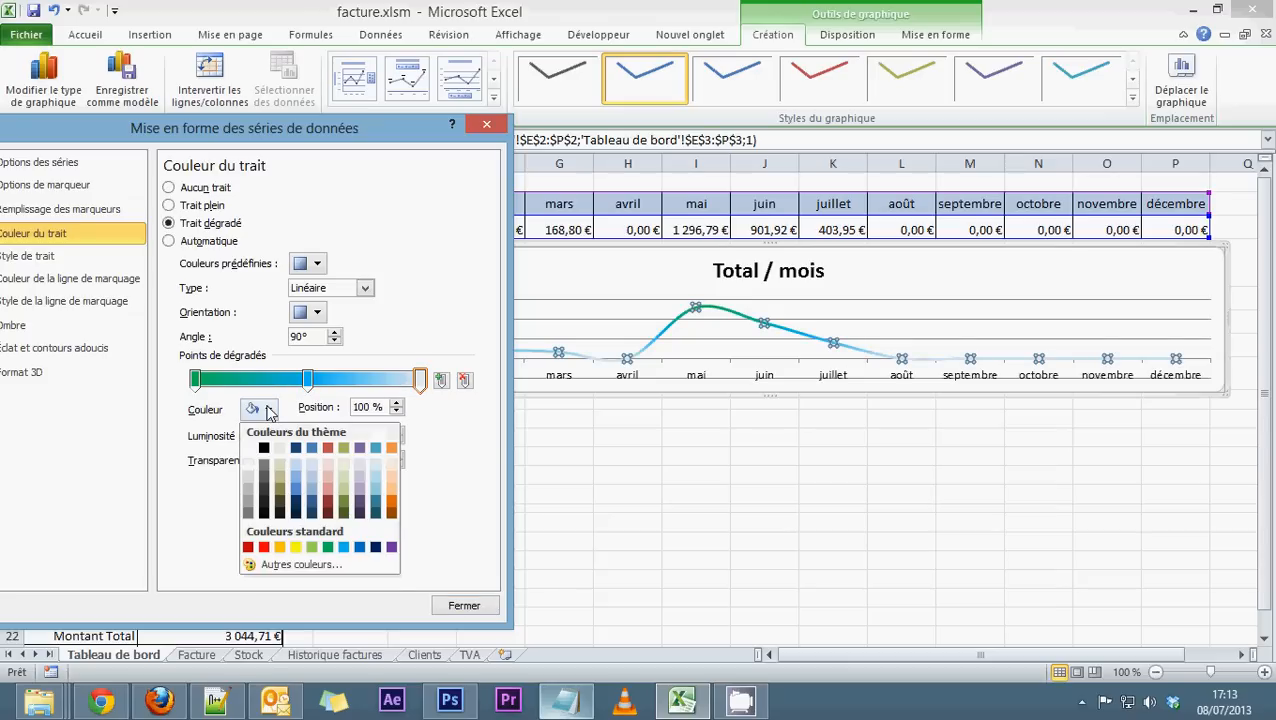
left_click(264, 547)
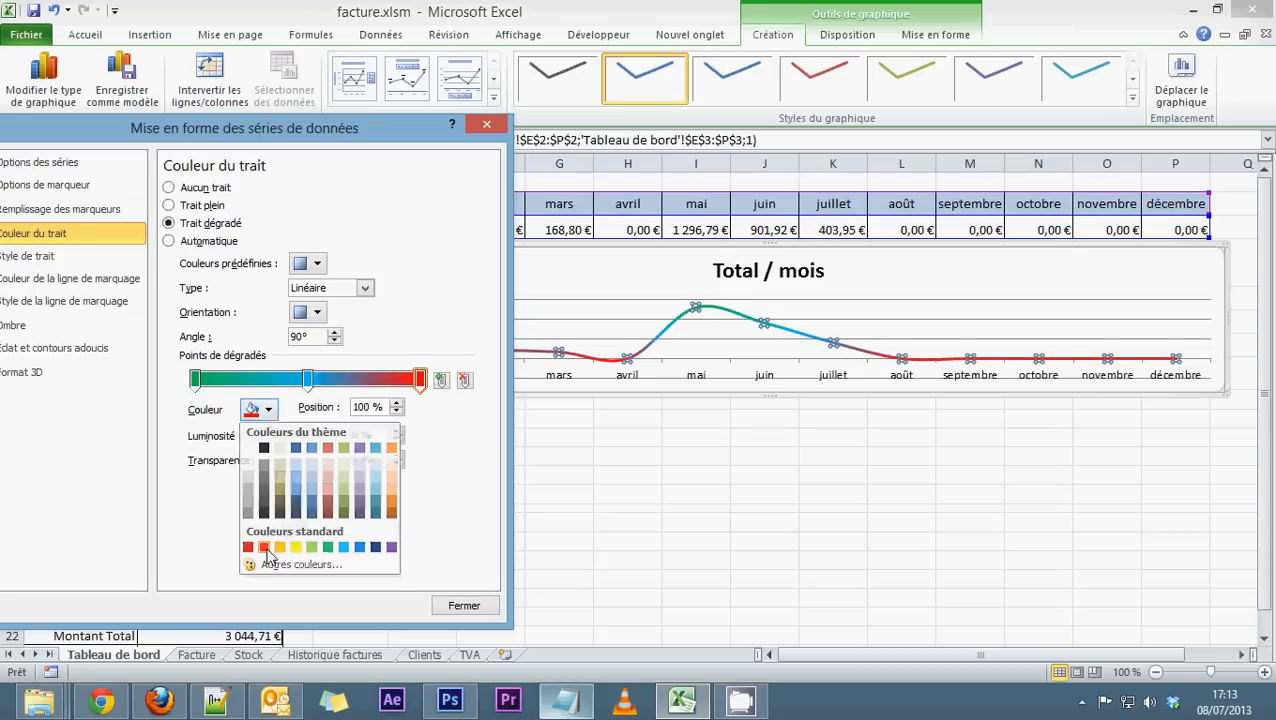
key("Escape")
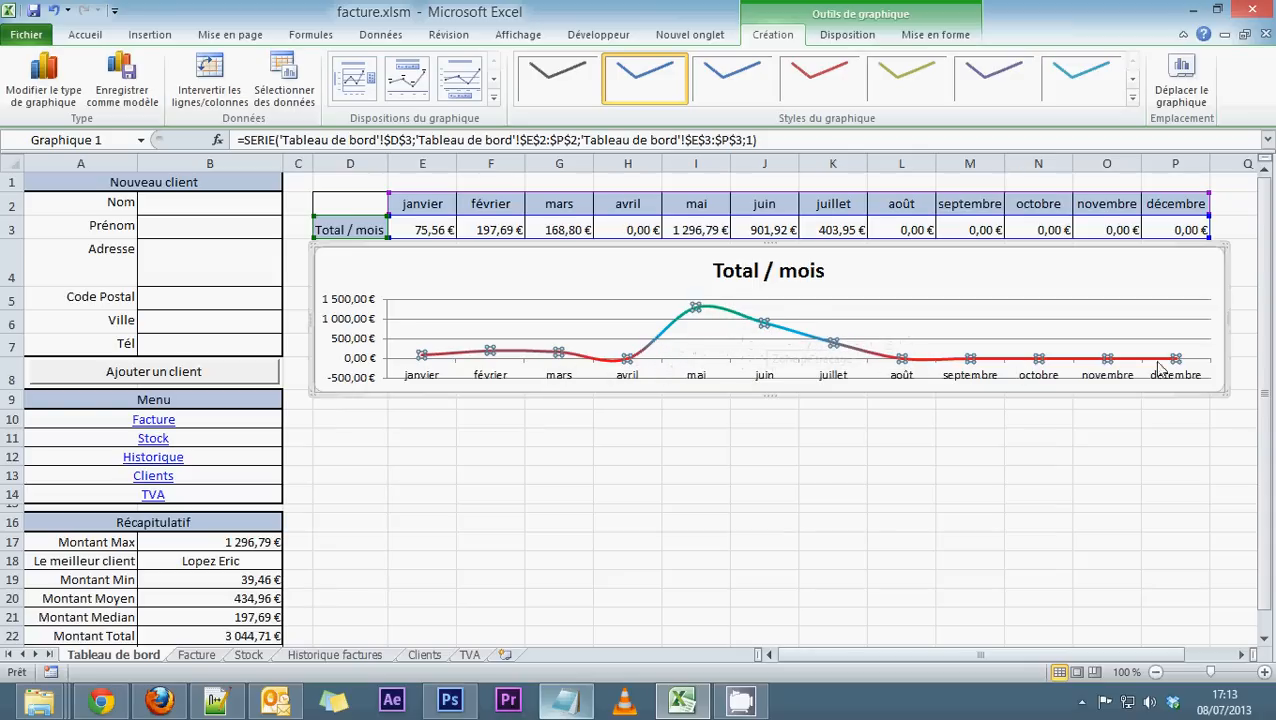
left_click(724, 438)
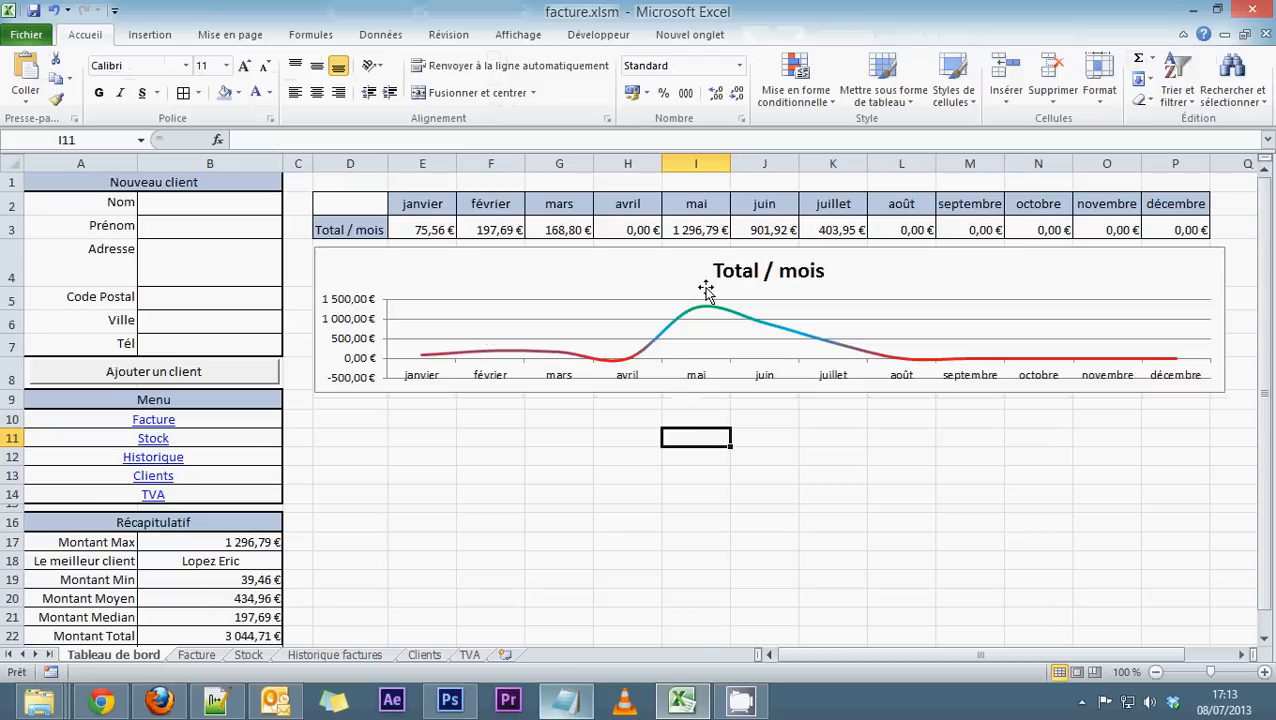
Increase the Total / mois chart's height so that it extends down to about row 14.
left_click(697, 233)
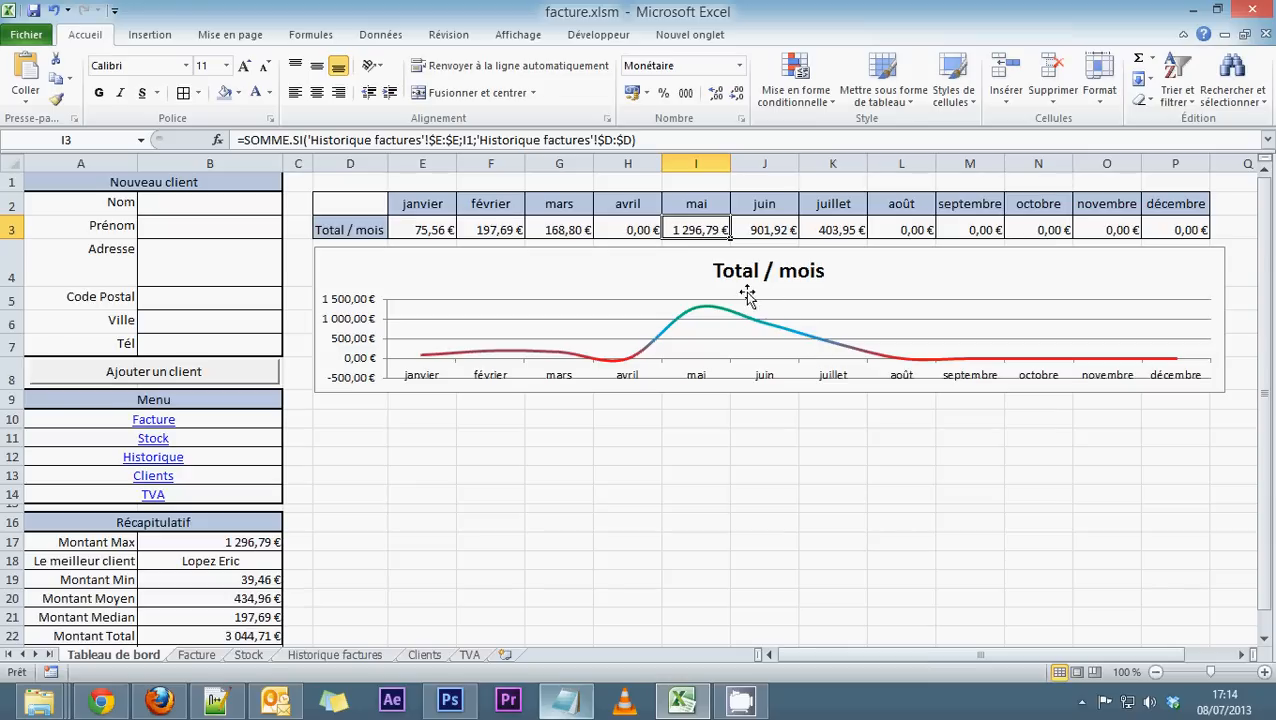
left_click(600, 565)
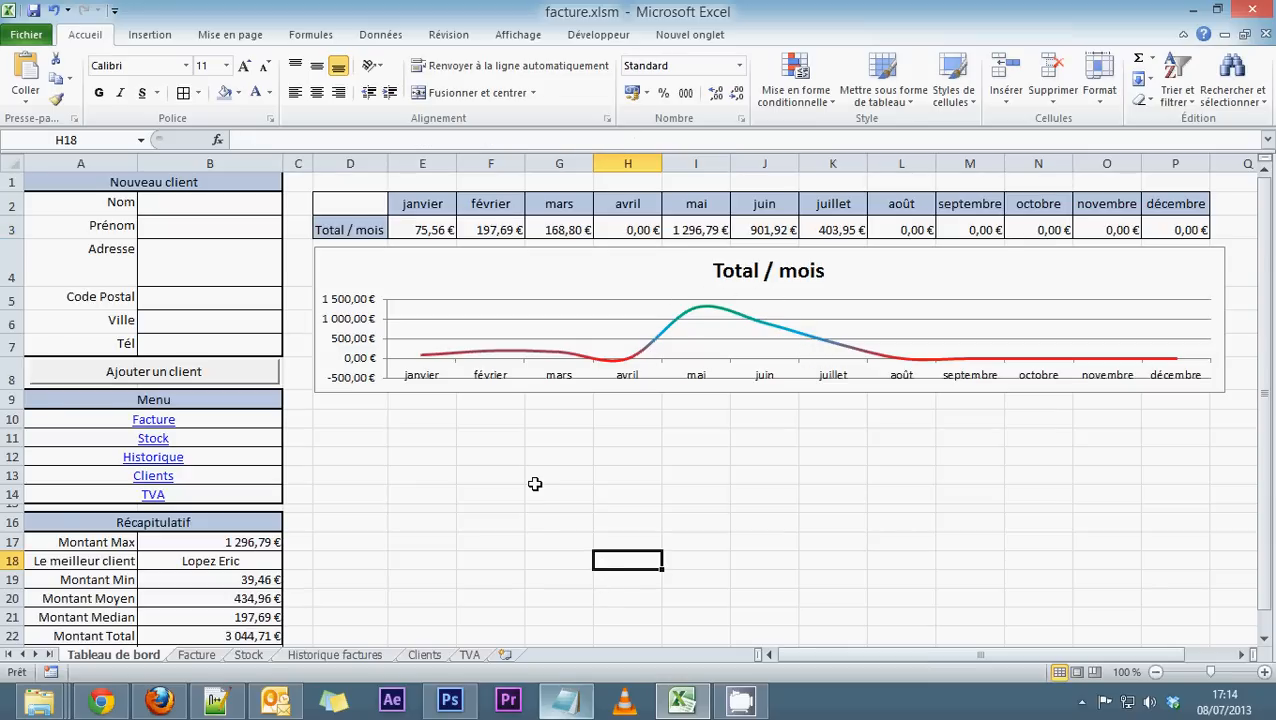
left_click(629, 388)
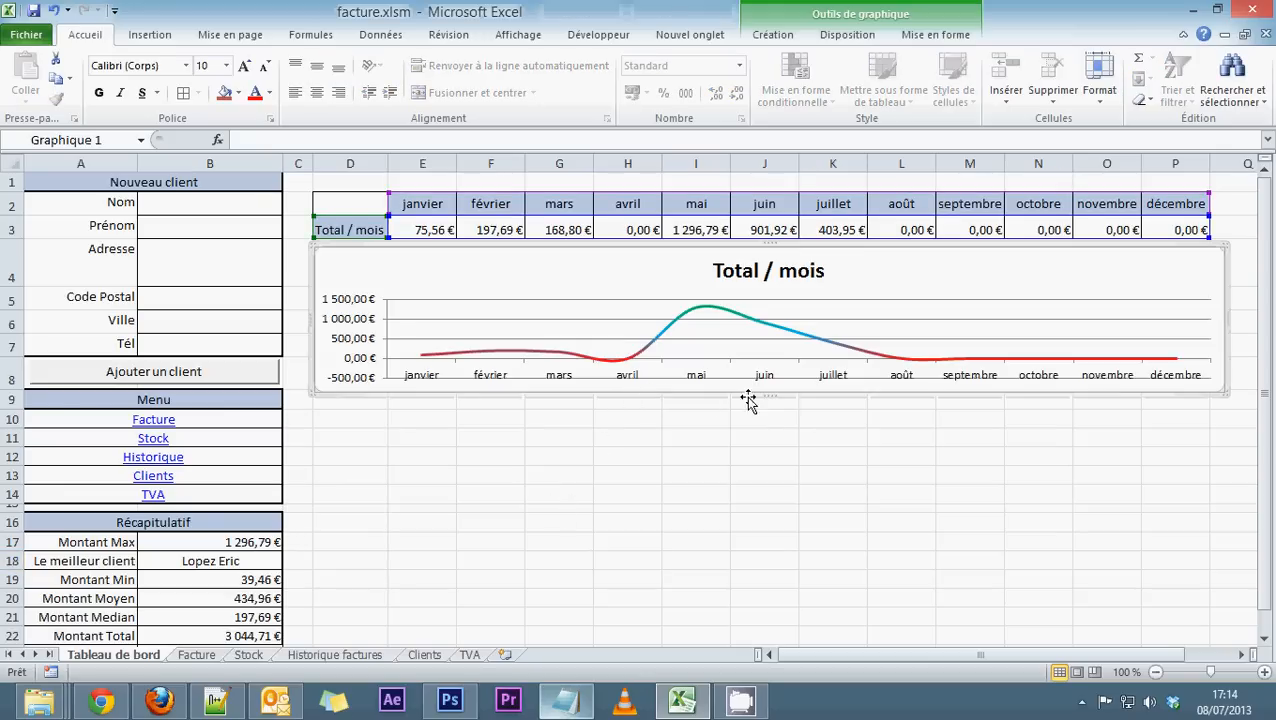
left_click_drag(765, 395, 760, 505)
left_click(720, 558)
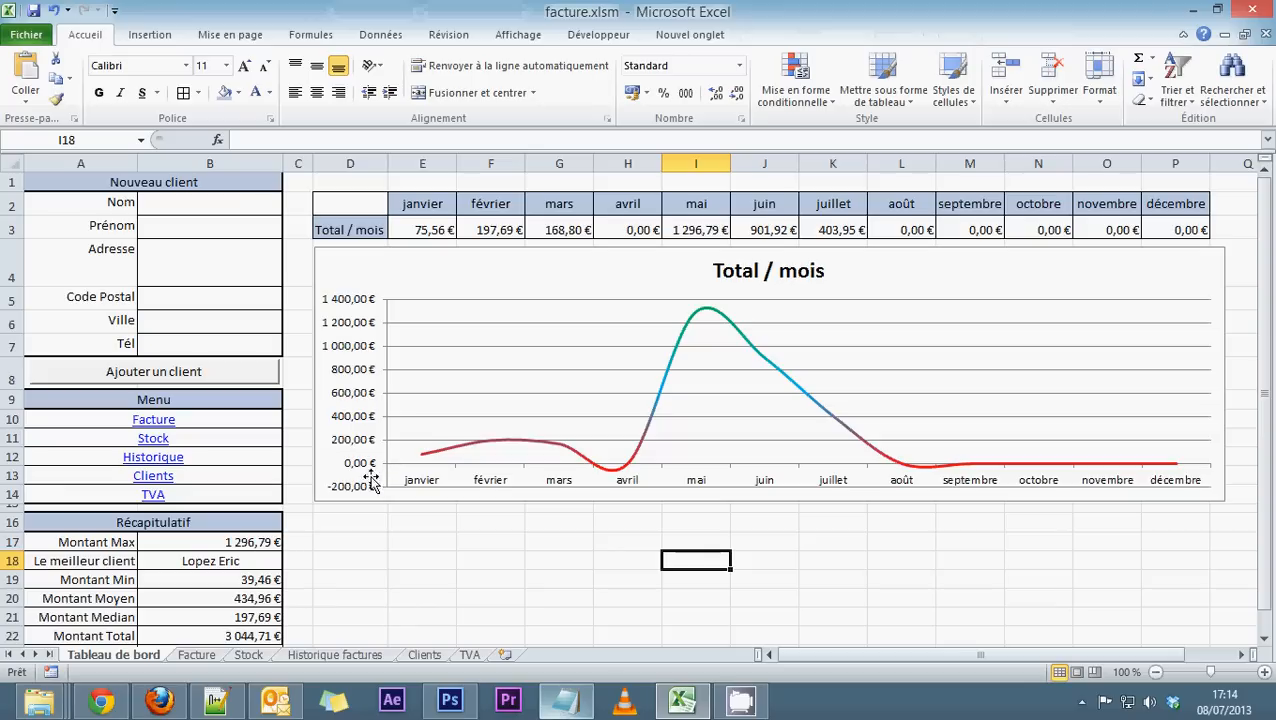
left_click(631, 597)
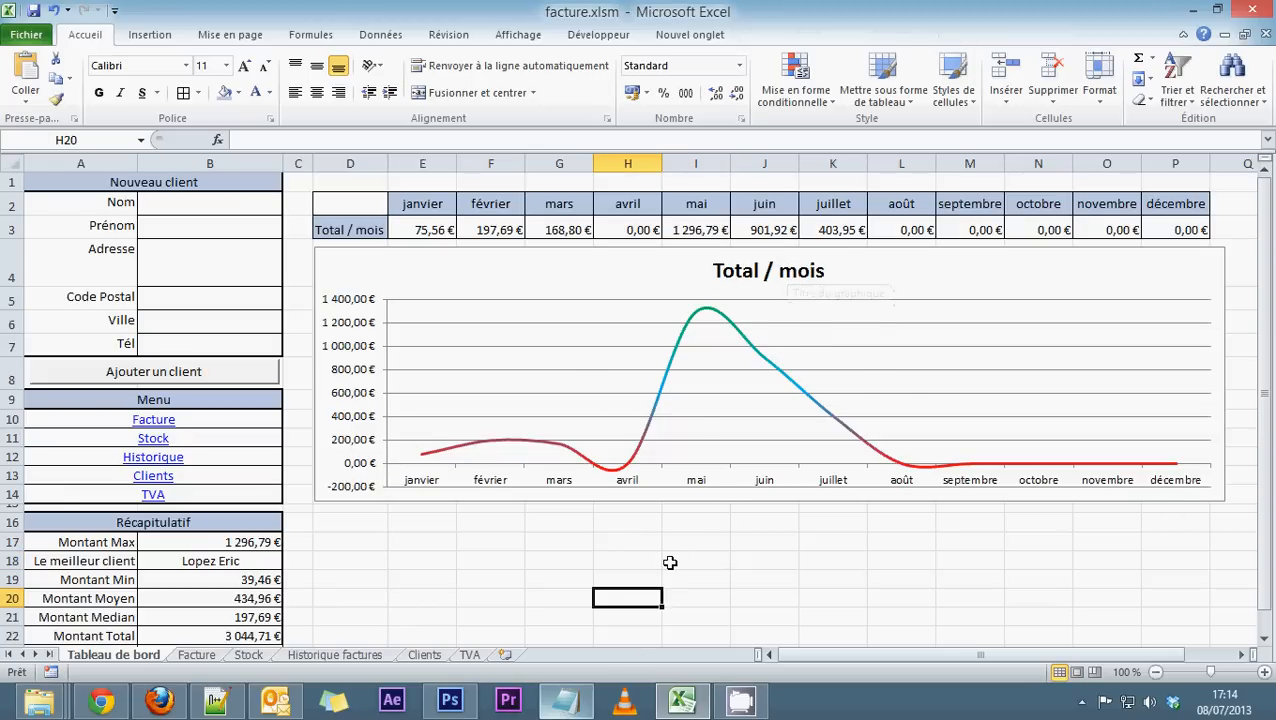
Review the dashboard's Récapitulatif block and the Facture, Historique factures, Stock and Clients sheets, returning to Tableau de bord.
scroll(670, 563, "down", 4)
scroll(670, 563, "up", 4)
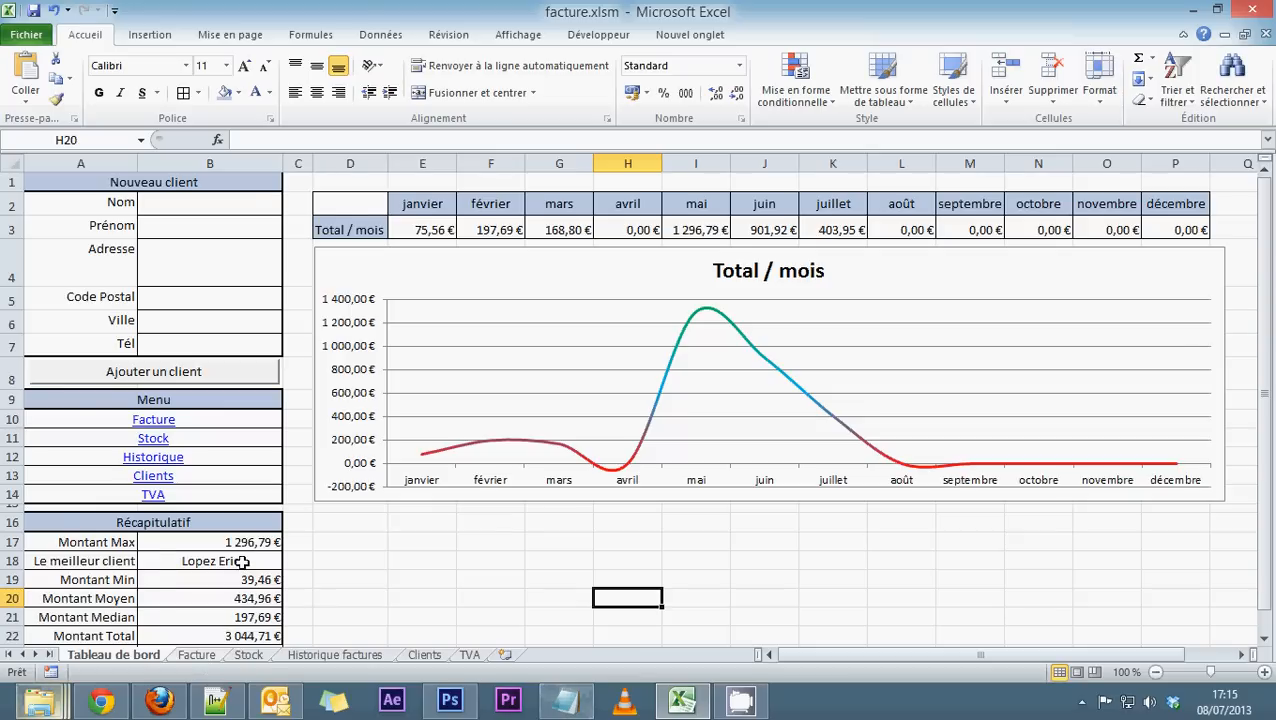
scroll(156, 551, "down", 2)
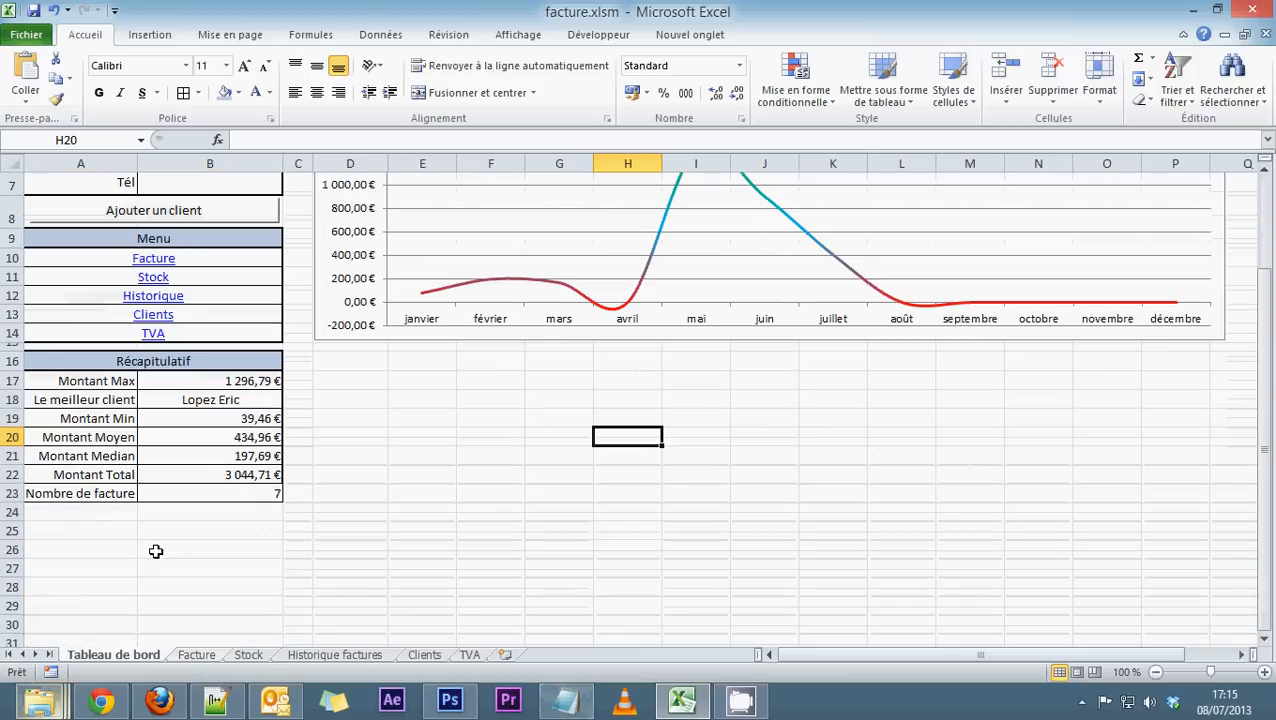
scroll(156, 551, "up", 2)
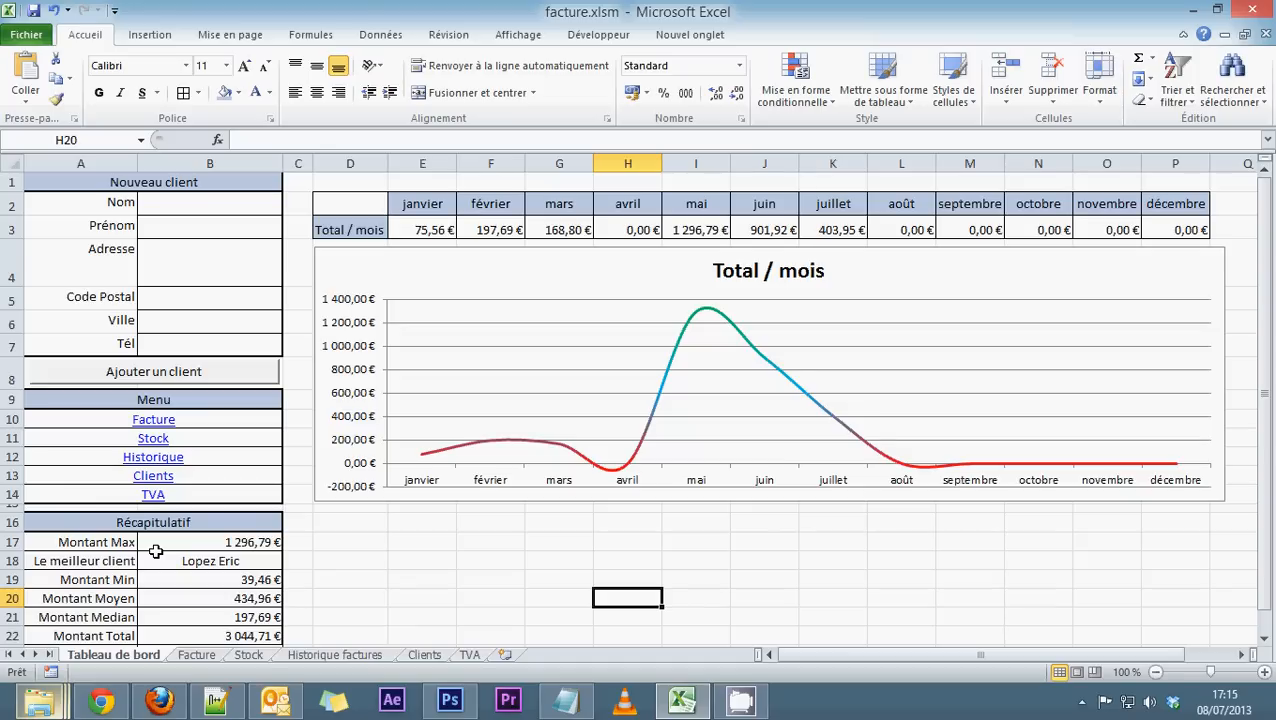
left_click(198, 656)
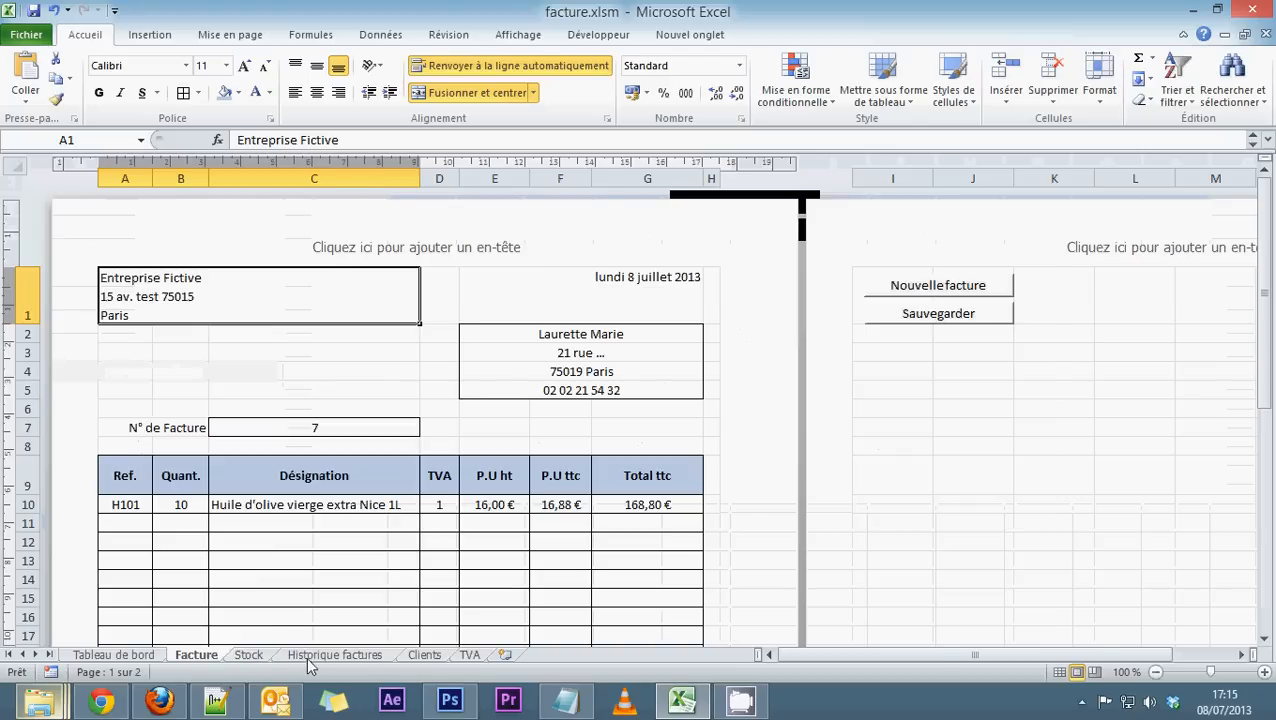
left_click(310, 656)
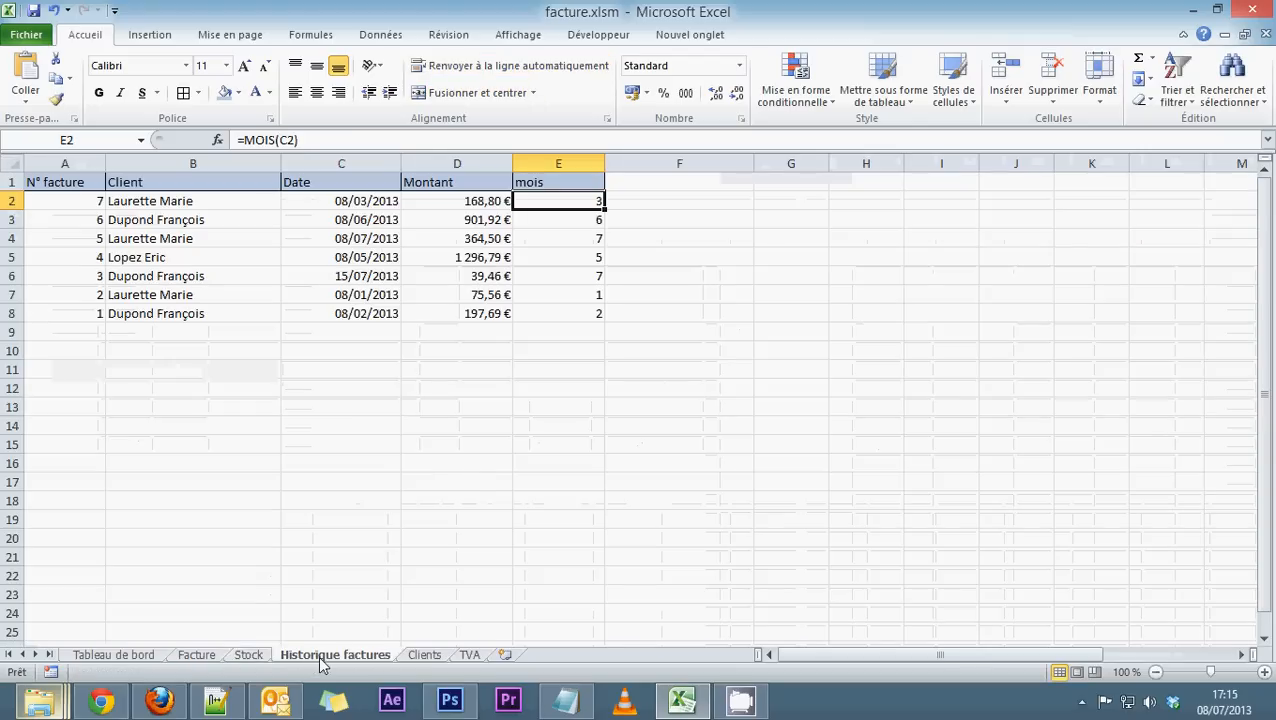
left_click(247, 658)
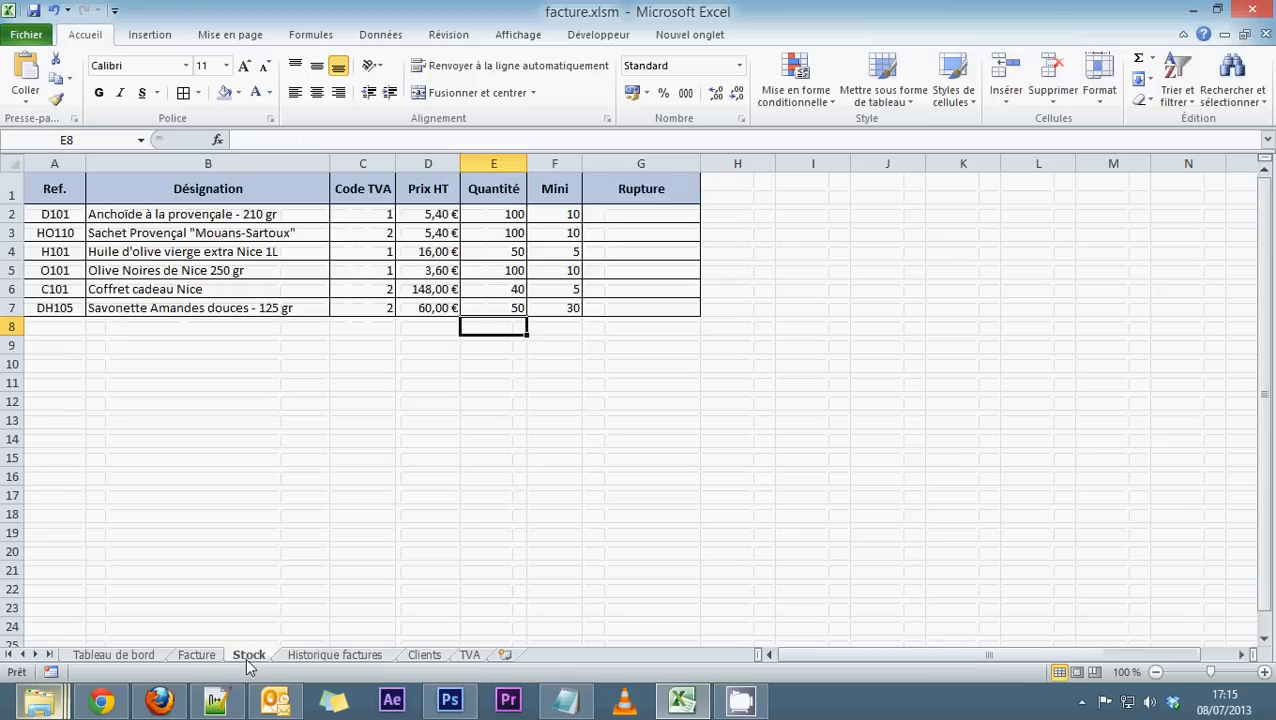
left_click(205, 657)
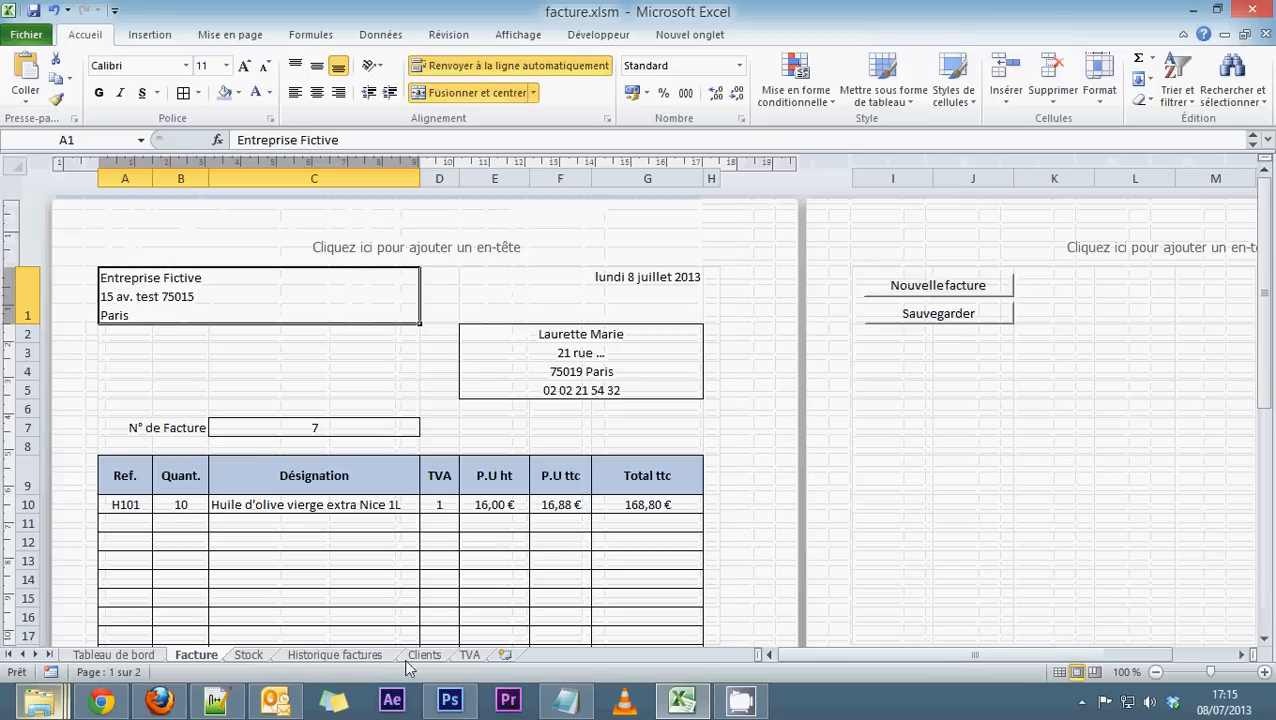
left_click(436, 659)
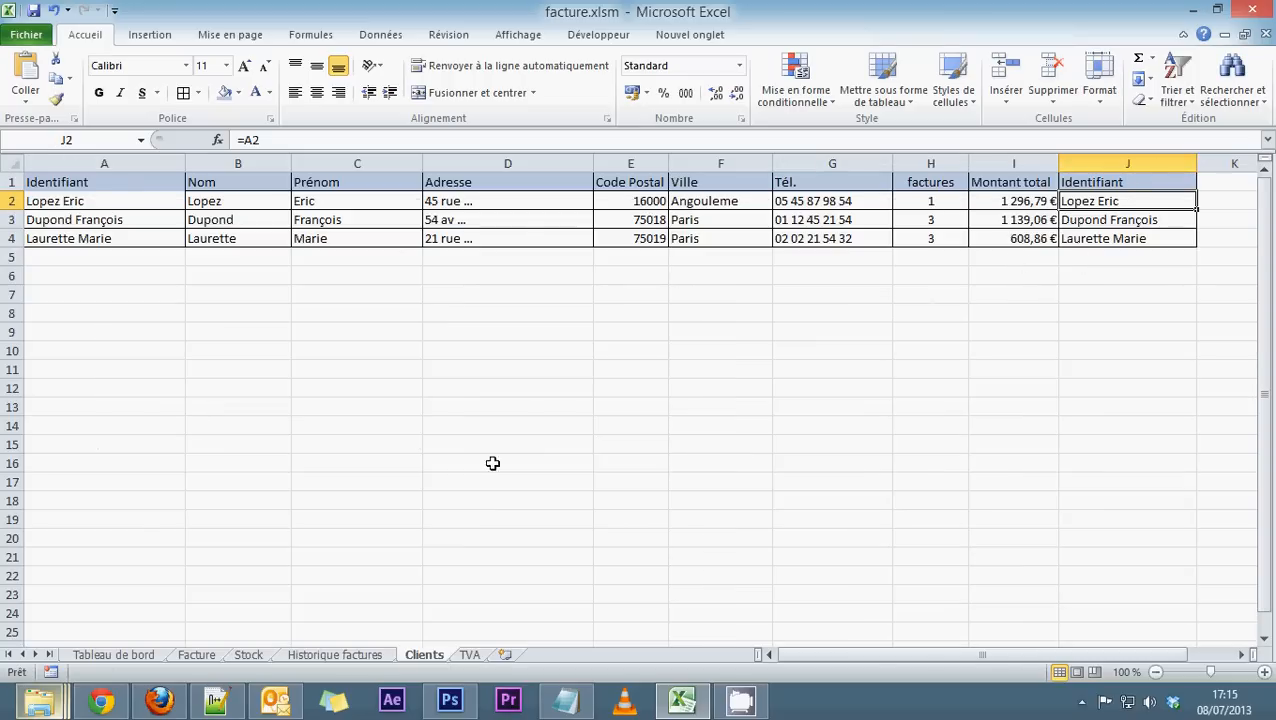
left_click(121, 655)
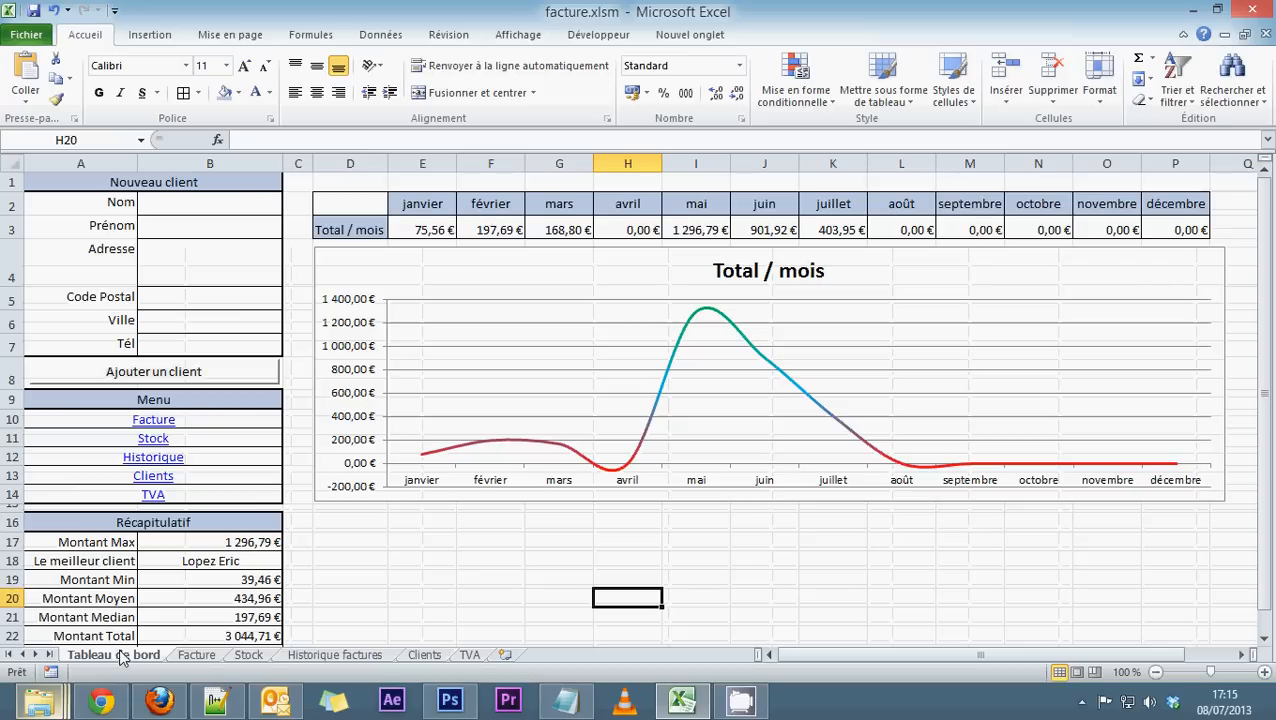